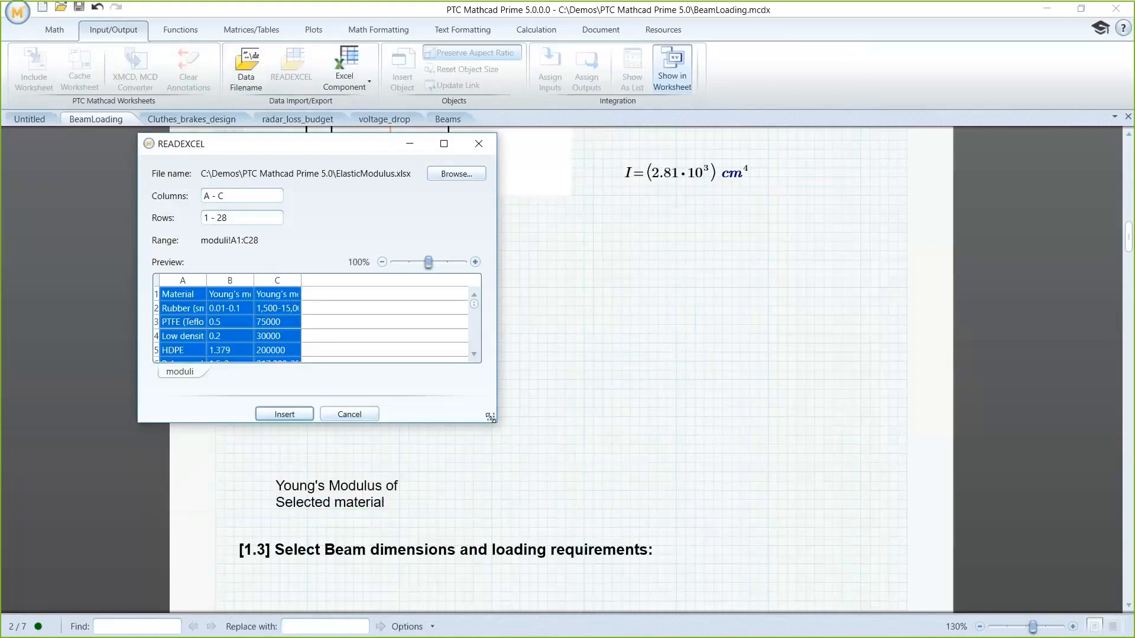
Step: Insert a READEXCEL function that reads cells A15 to C18 of the moduli sheet in ElasticModulus.xlsx
left_click_drag(490, 417, 595, 616)
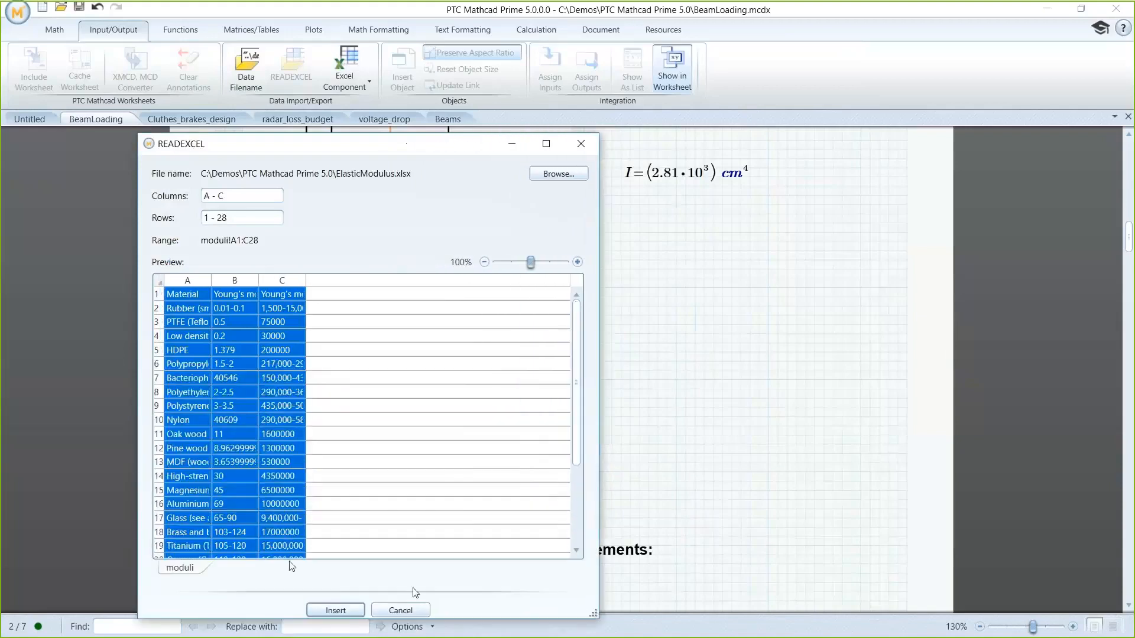
left_click(193, 492)
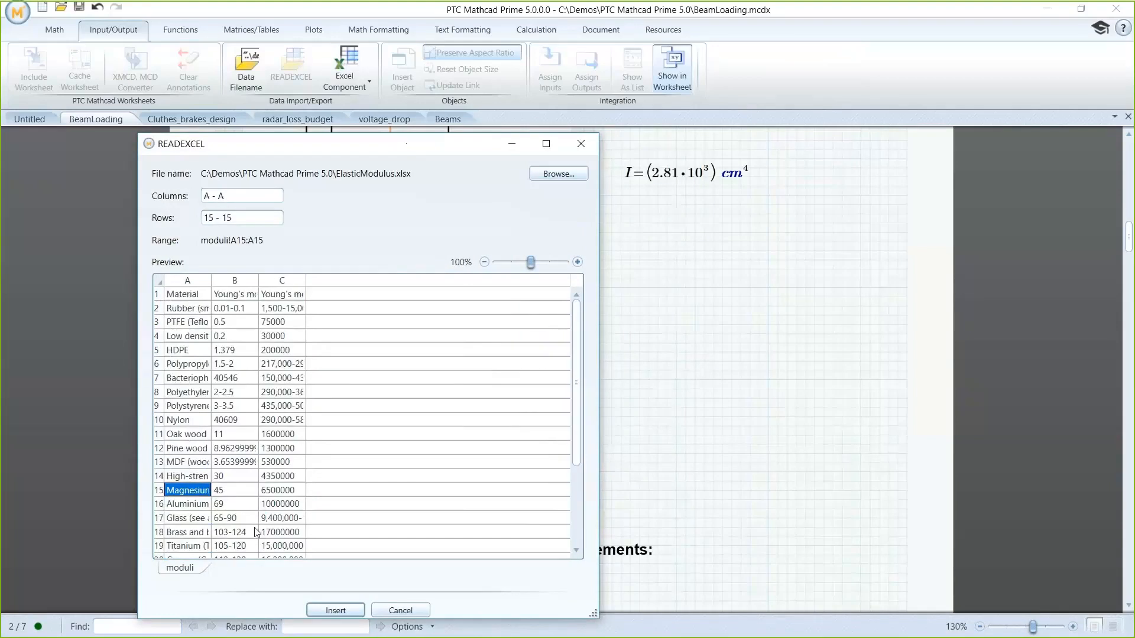
left_click(273, 534, "shift")
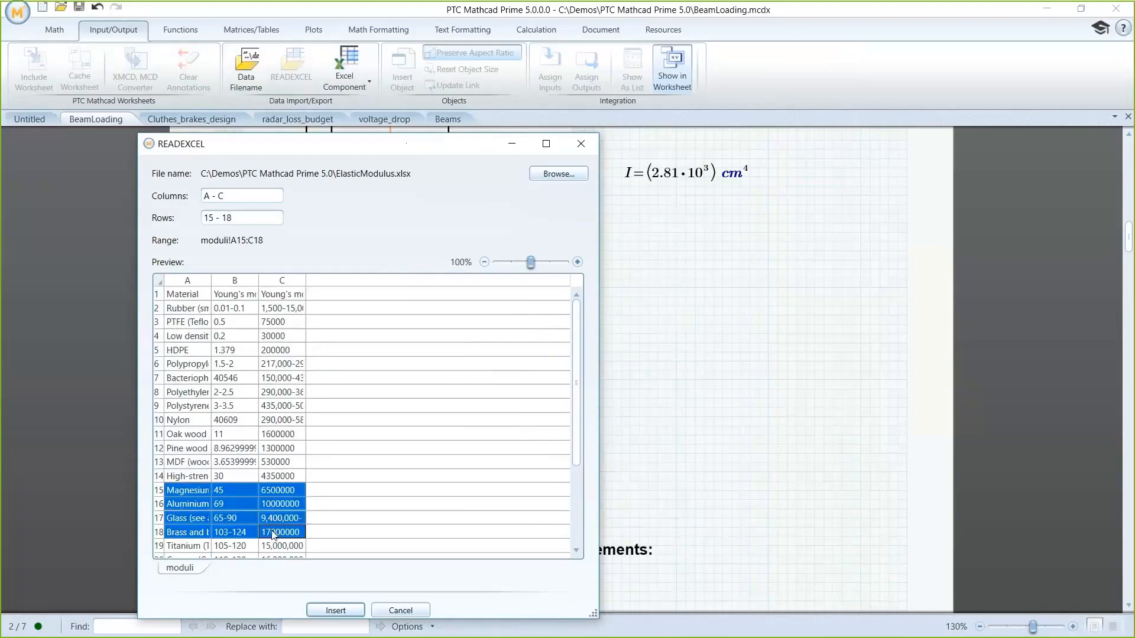
left_click(327, 609)
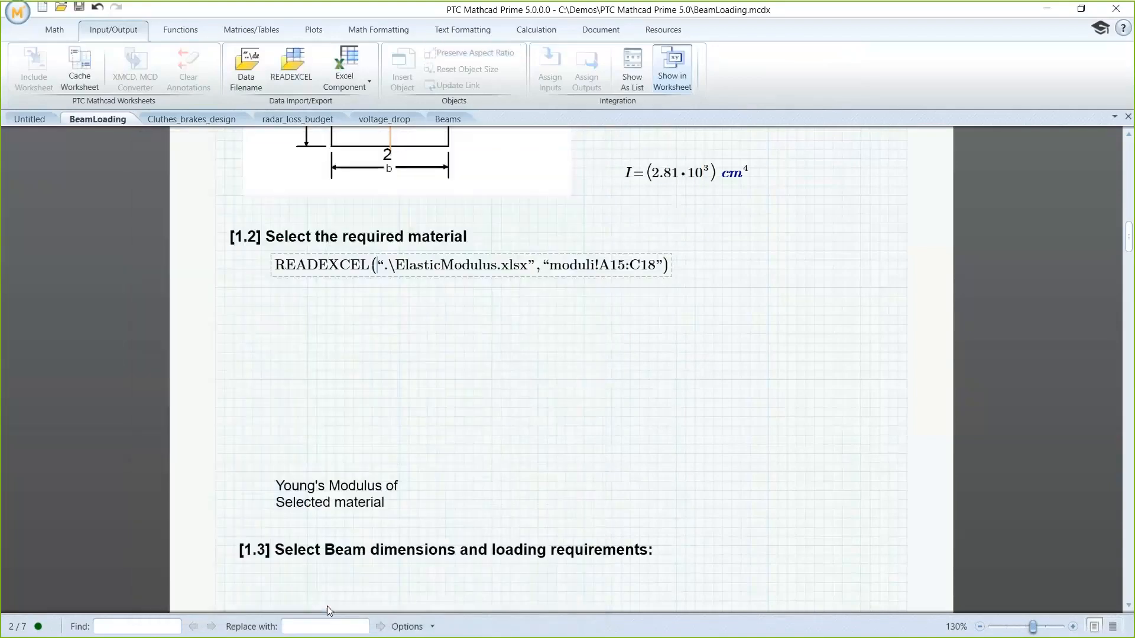
Step: Assign the READEXCEL expression to a variable named data and evaluate data in the space below it
left_click(277, 266)
type("data:")
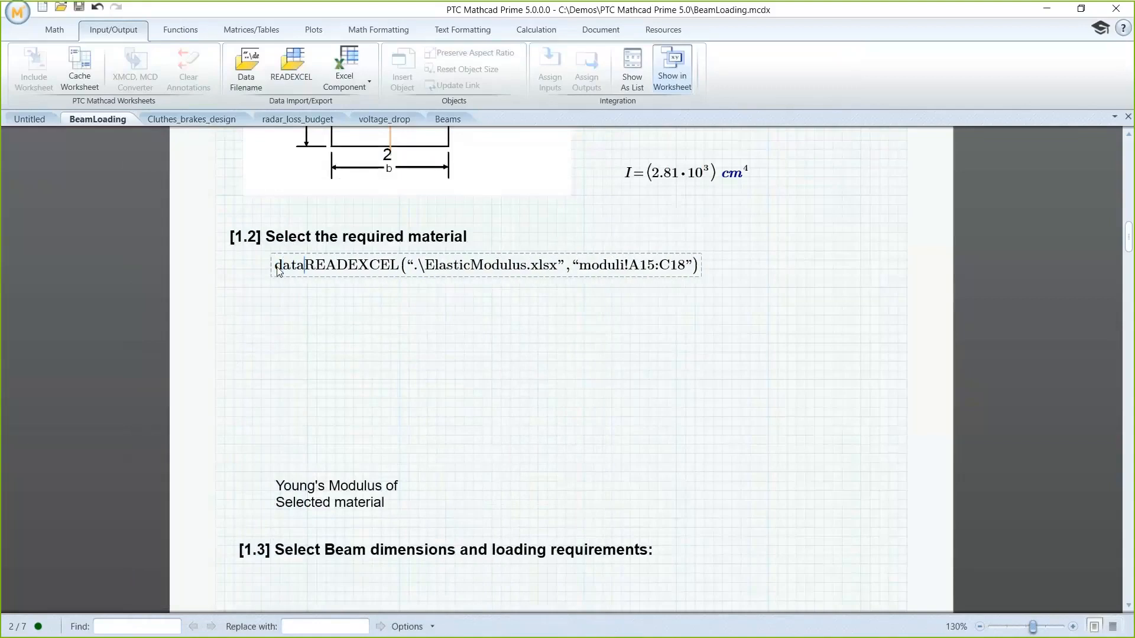
left_click(274, 300)
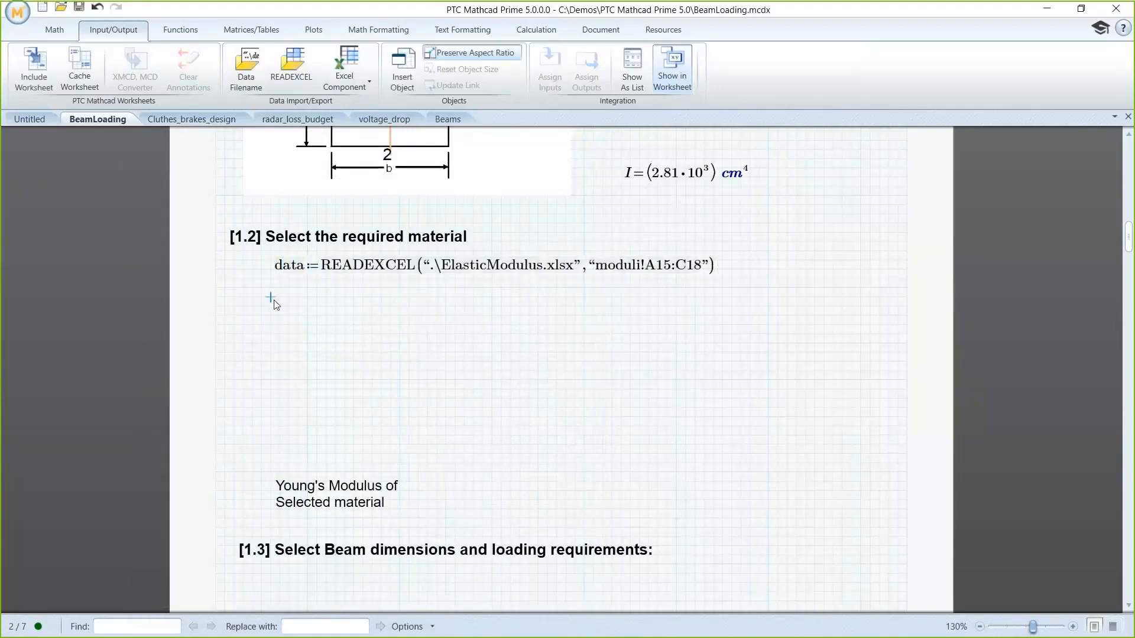
left_click(281, 360)
type("data")
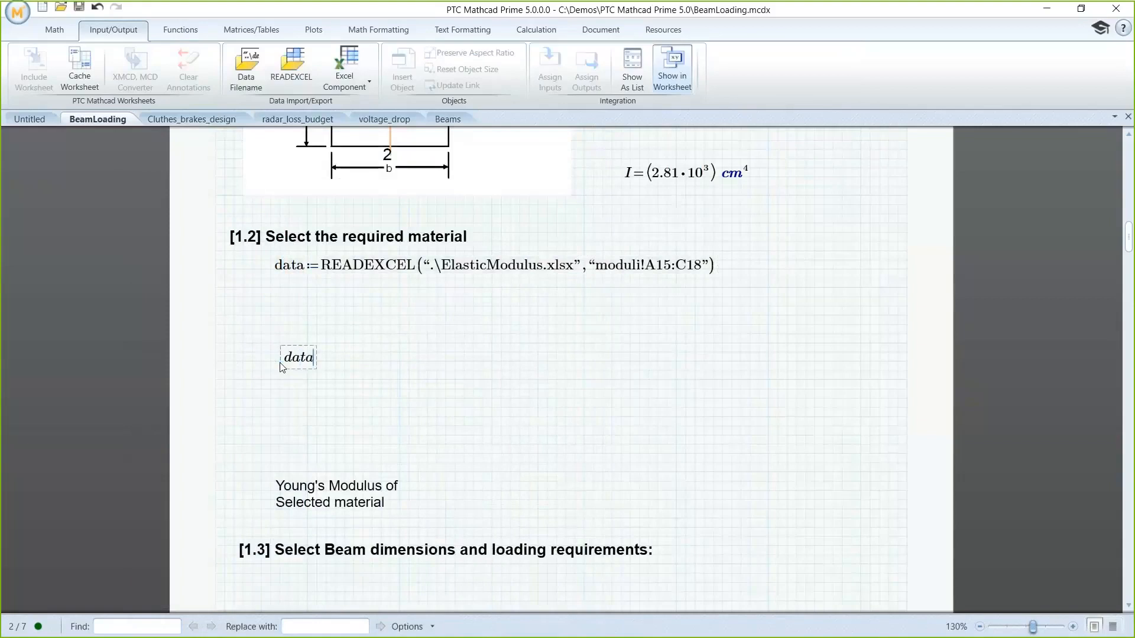
type("=")
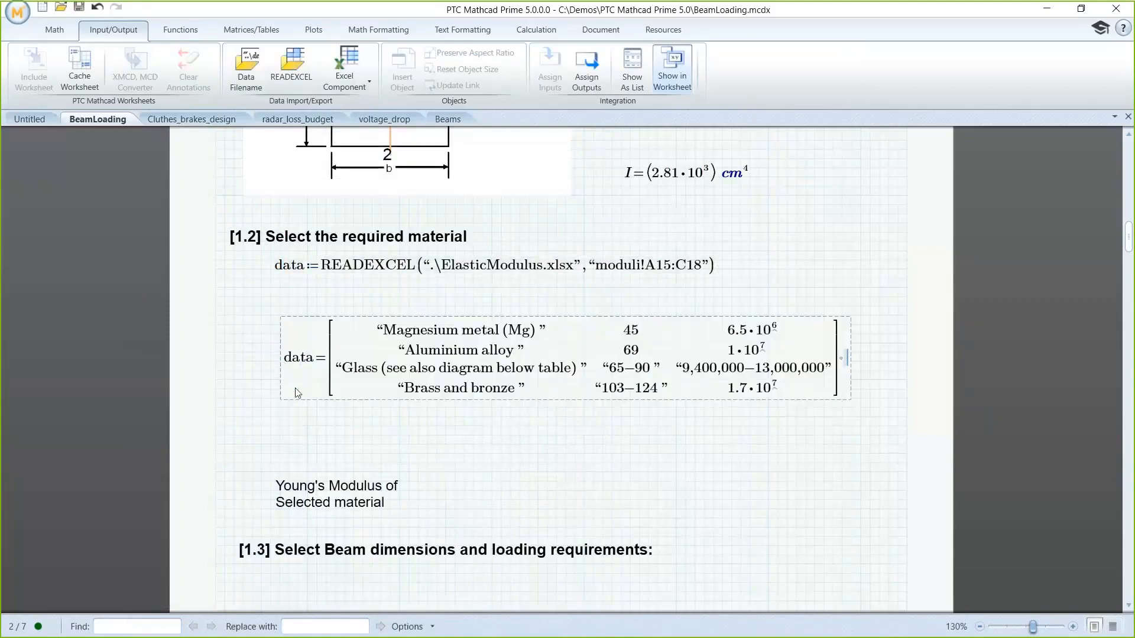
Step: Change the cell range in the READEXCEL expression to A14:C17
left_click(672, 271)
key("BackSpace")
type("4")
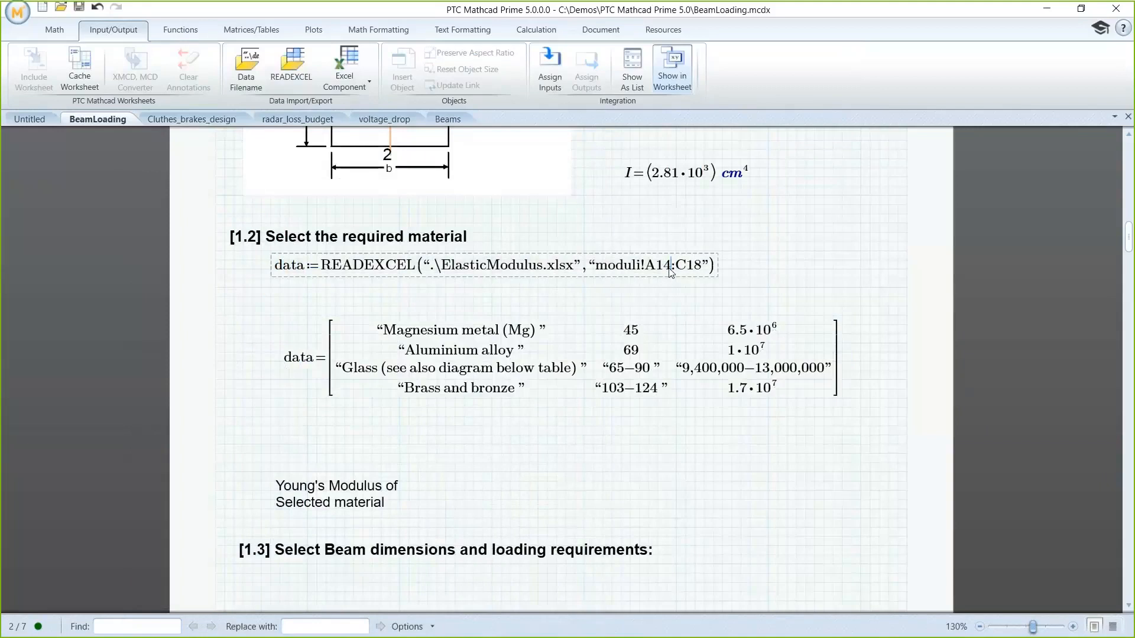
key("BackSpace")
type("7")
key("Return")
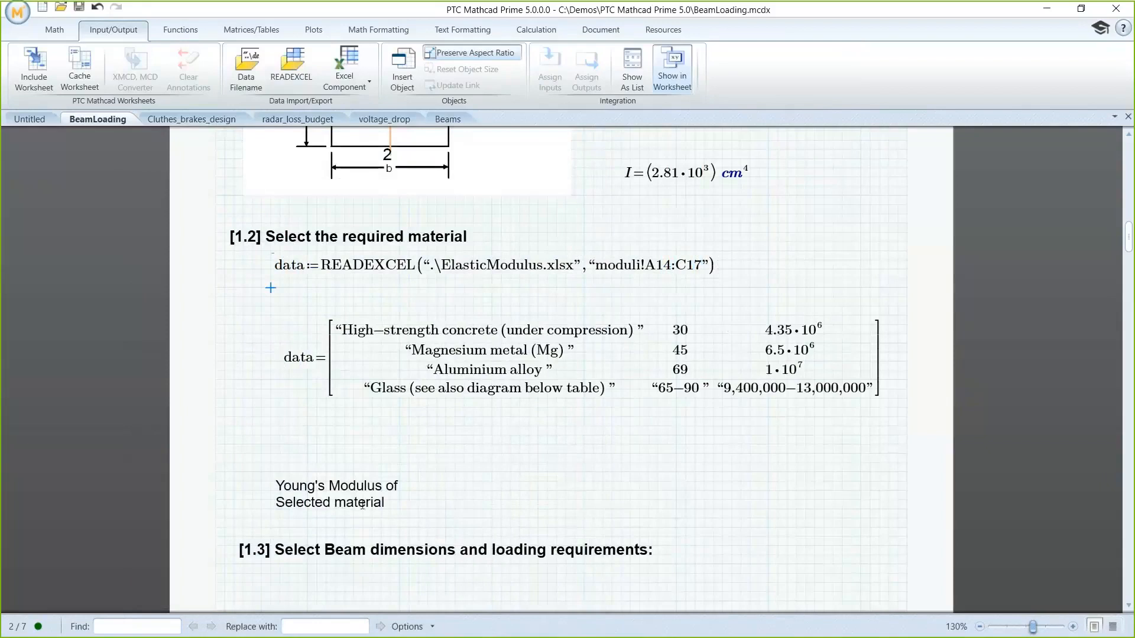
Step: Beside the Young's Modulus label, define E as data element 2,1 in GPa and evaluate it
left_click(361, 504)
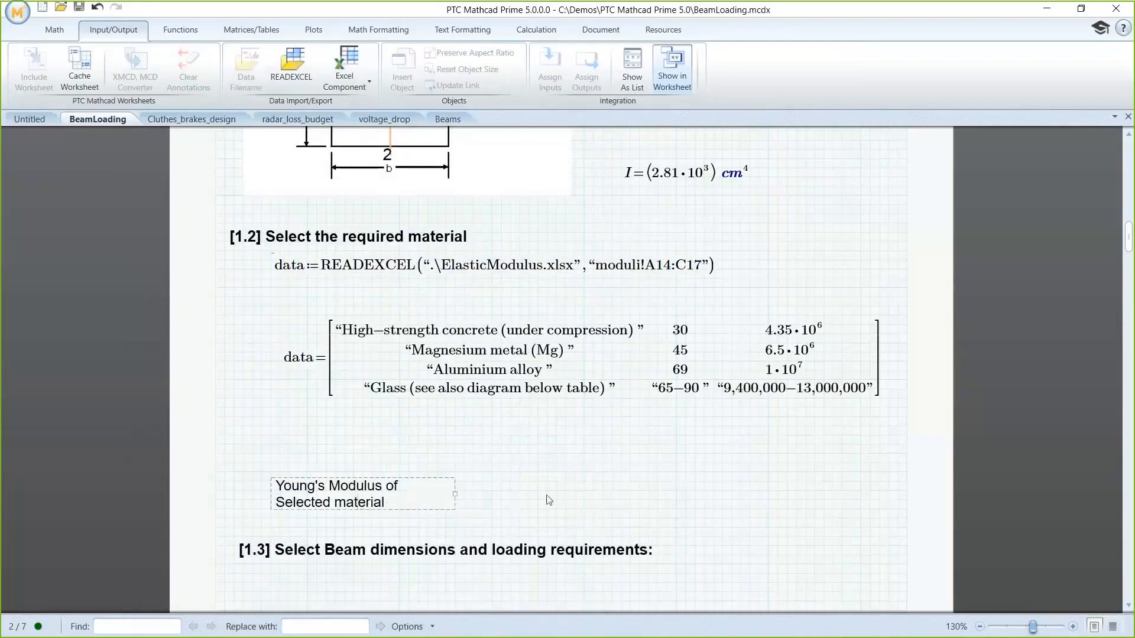
left_click(547, 496)
type("E:=data")
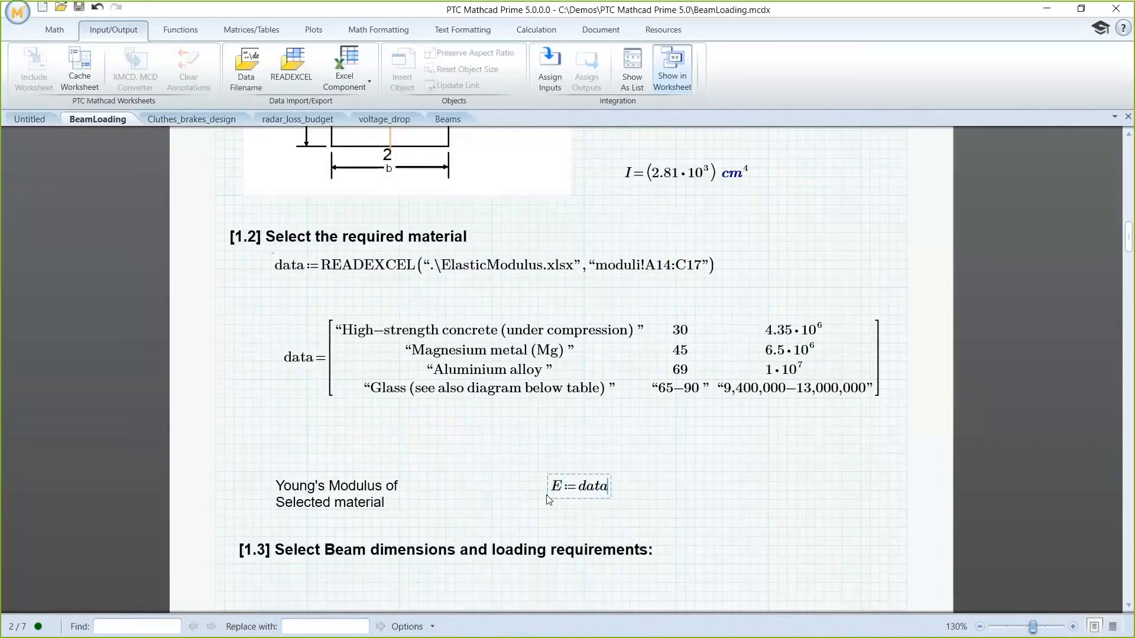
key("bracketleft")
type("2,1")
key("Right")
type("*GPa")
type("=(6.9·10^10) Pa")
left_click(641, 528)
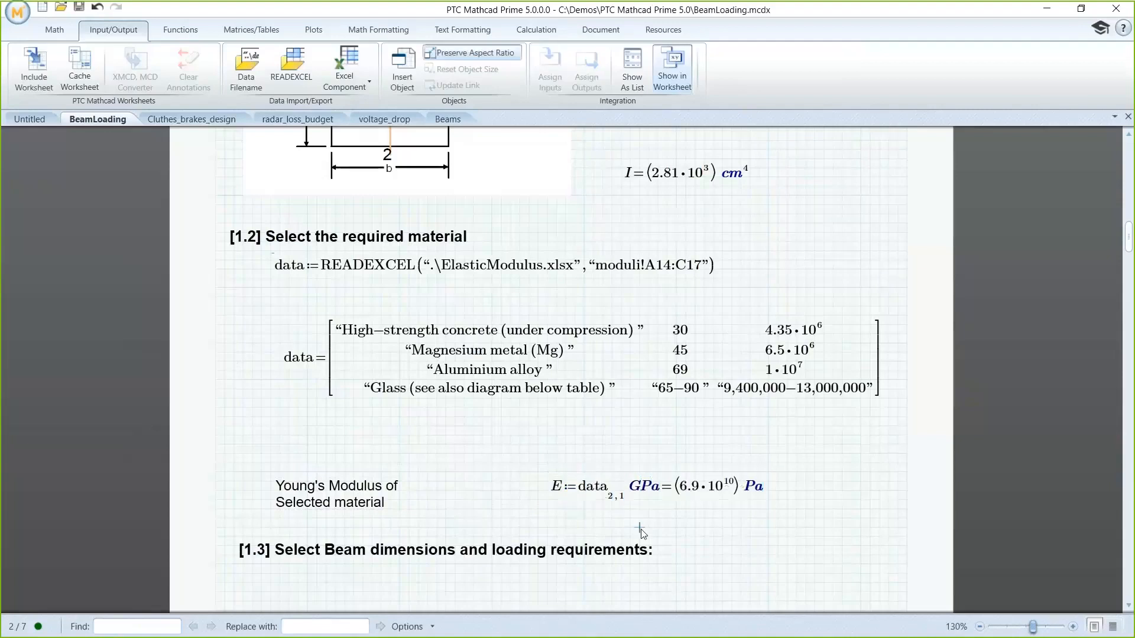
Step: Define the beam length L as 15 m under heading [1.31]
scroll(642, 530, "down", 7)
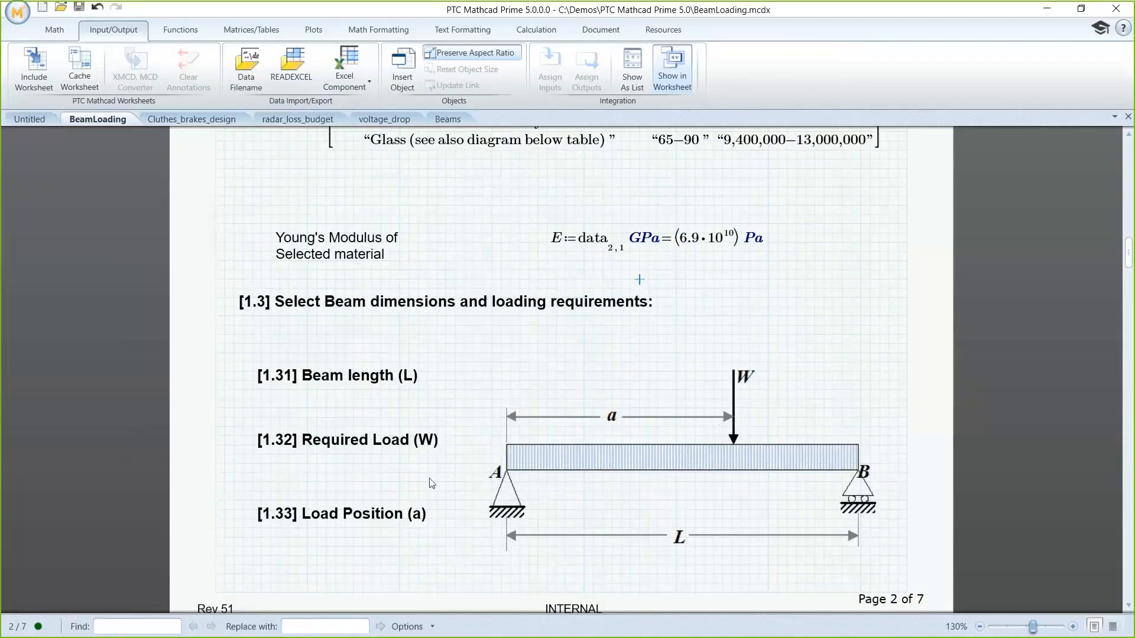
left_click(289, 410)
type("L")
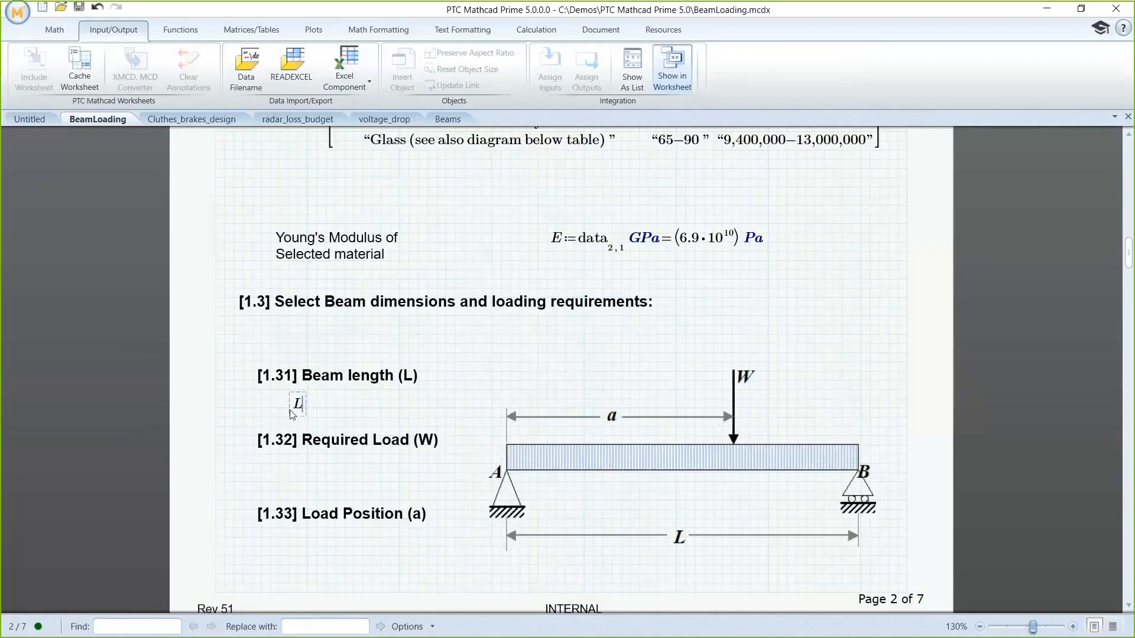
type(":=15·m")
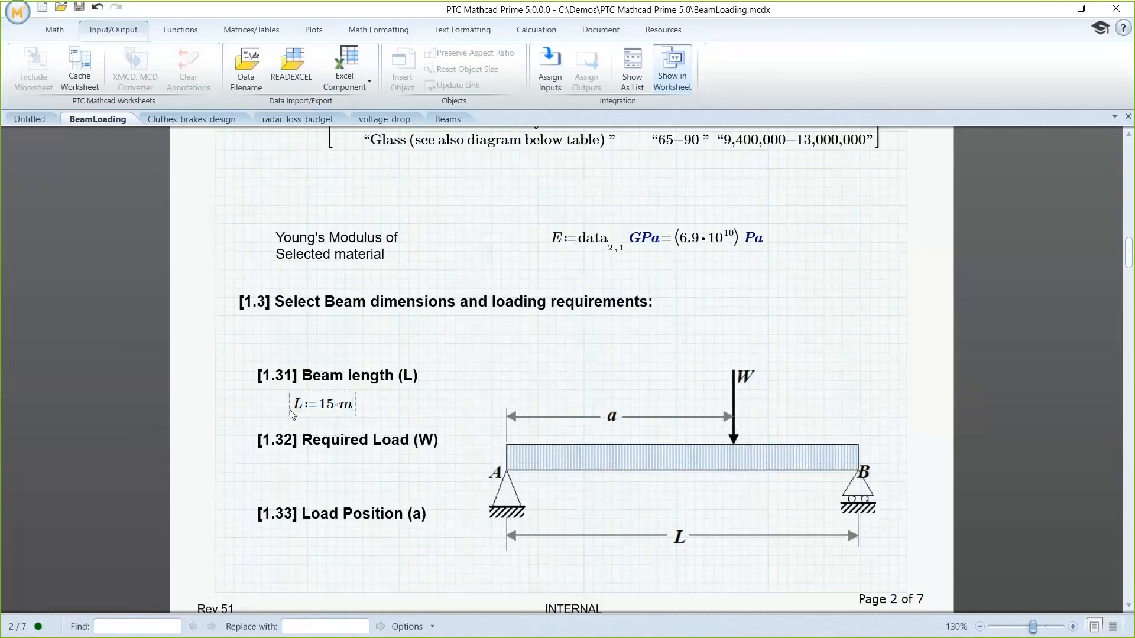
Step: Define the required load W as 500 N under heading [1.32]
left_click(290, 482)
type("W:=500·N")
Step: Define the load position a as 11 m under heading [1.33]
left_click(290, 553)
type("a")
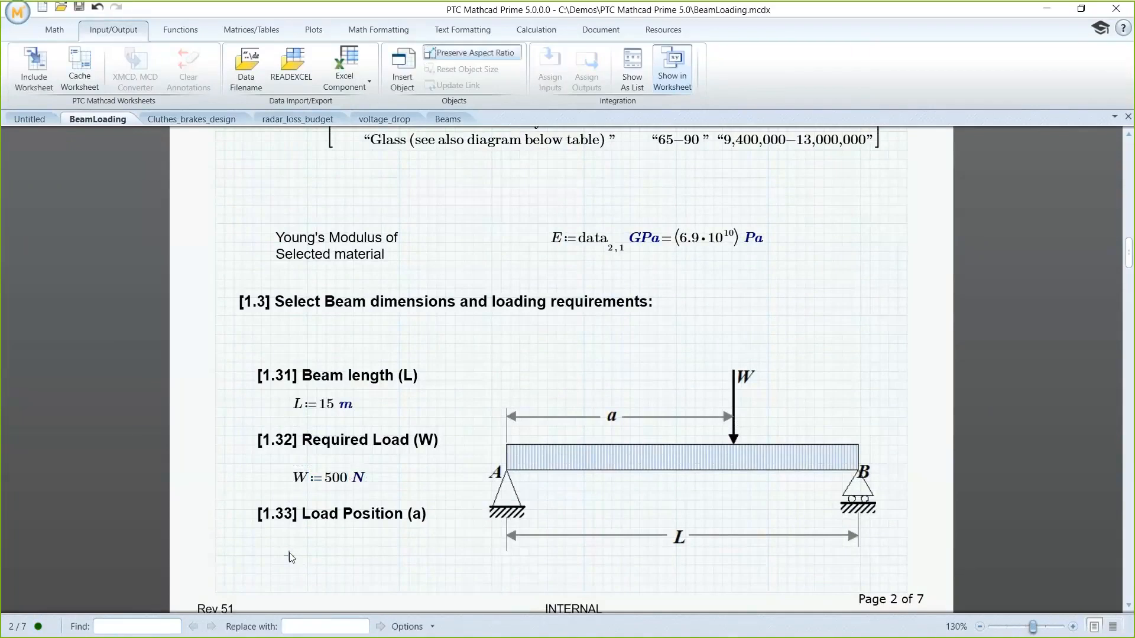
type(":=11")
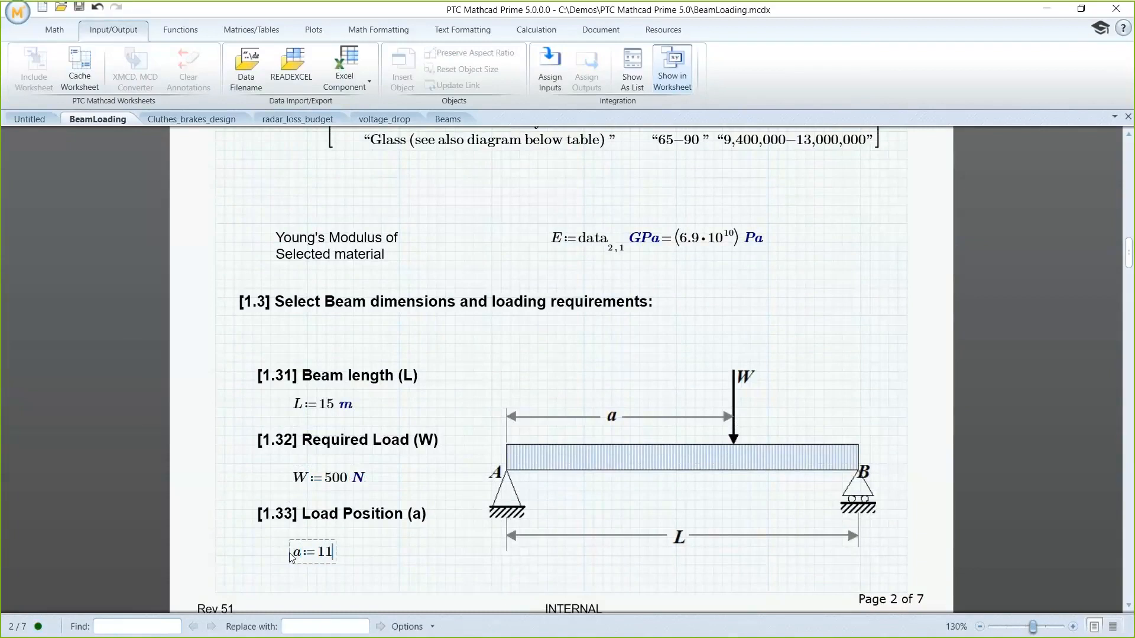
type("·m")
left_click(381, 575)
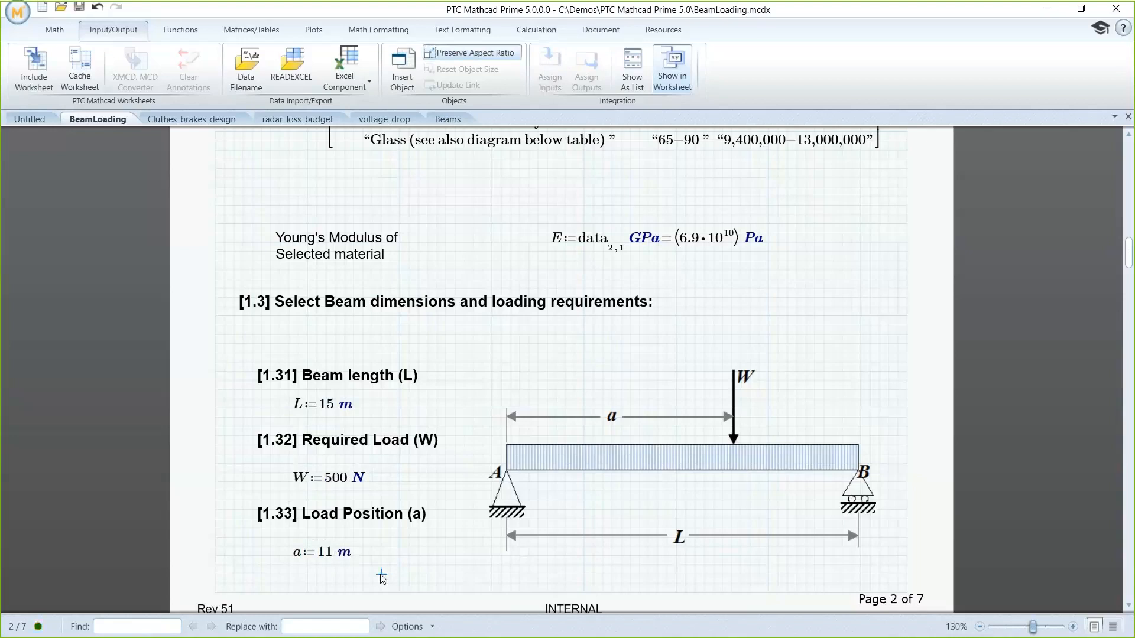
Step: Protect the area containing the [2.3] Deflection equation, entering and re-entering the password, with its display state locked as Expanded
scroll(382, 578, "down", 6)
scroll(381, 574, "down", 7)
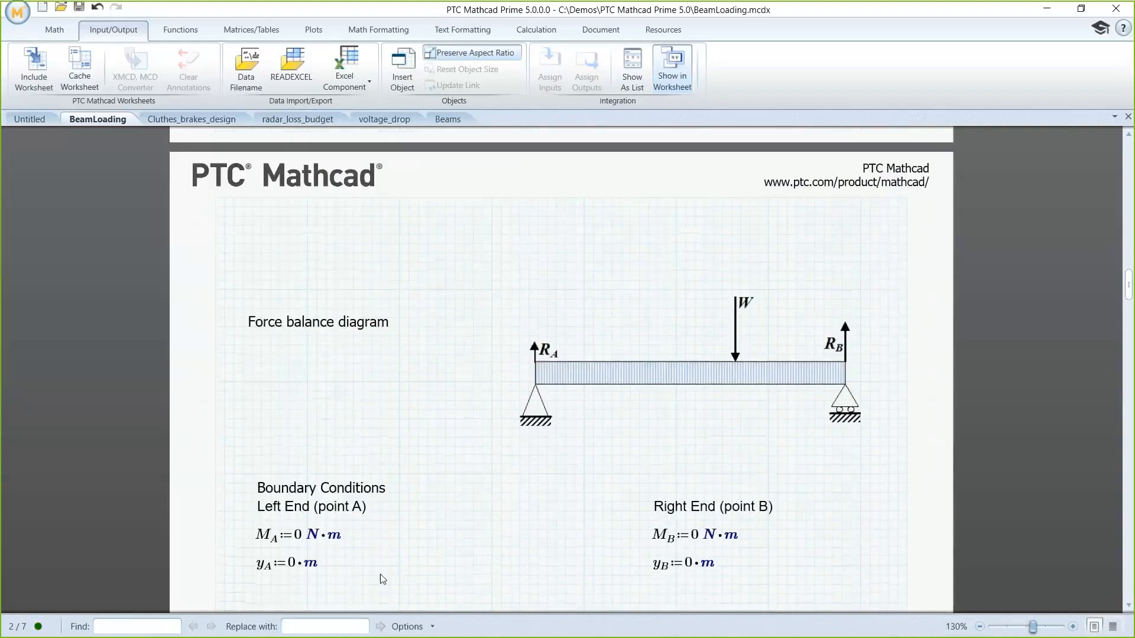
scroll(381, 580, "down", 4)
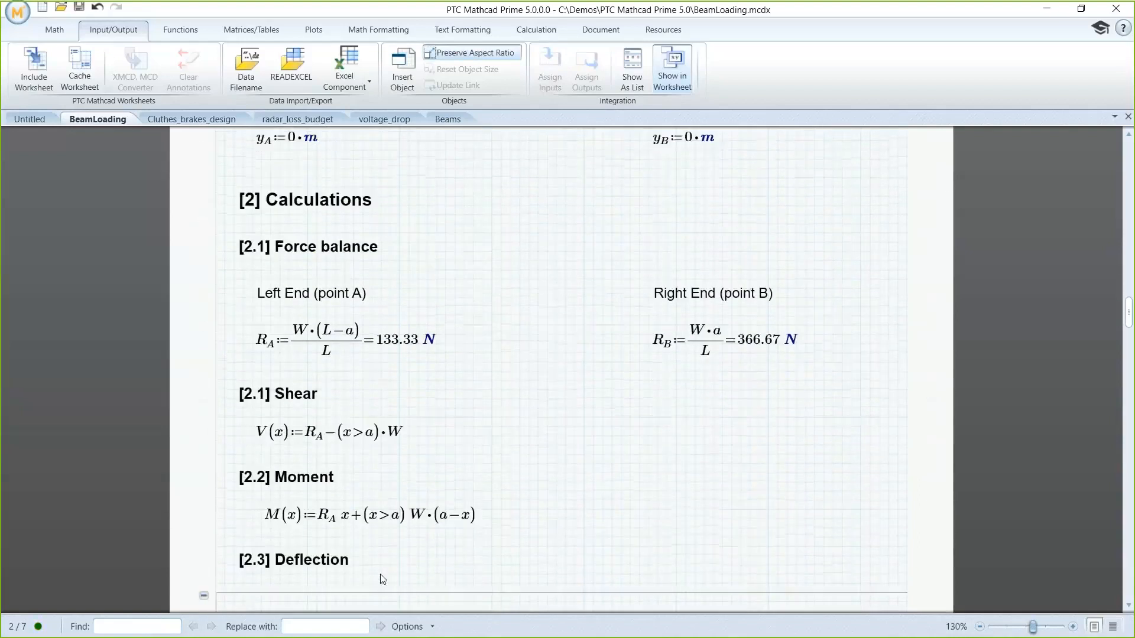
scroll(381, 574, "down", 2)
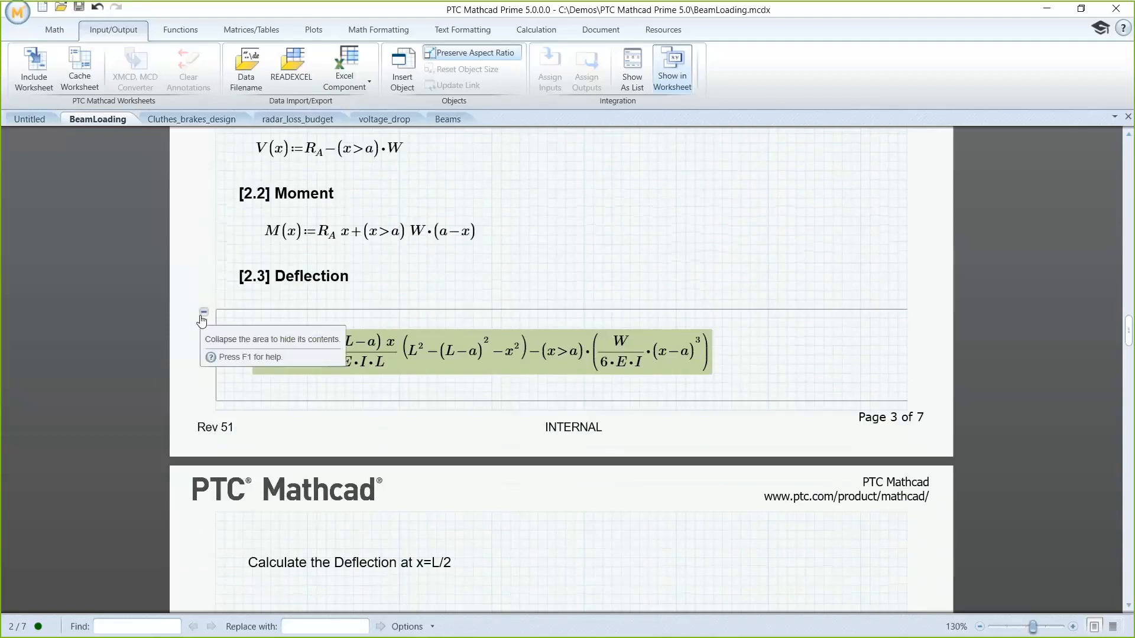
right_click(202, 320)
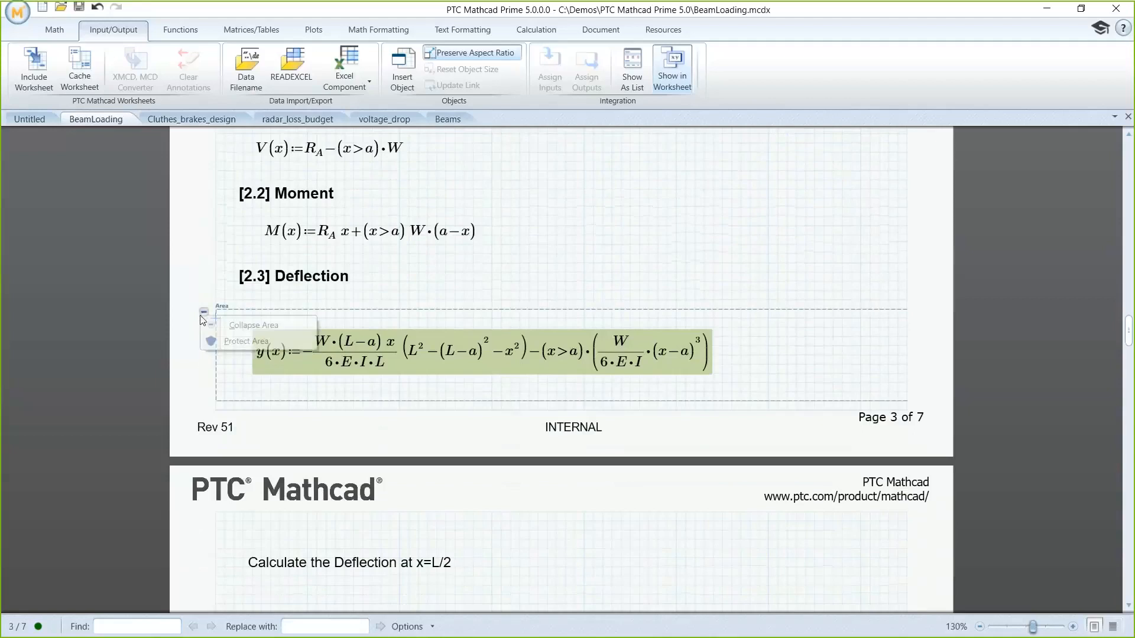
left_click(224, 339)
type("•••••")
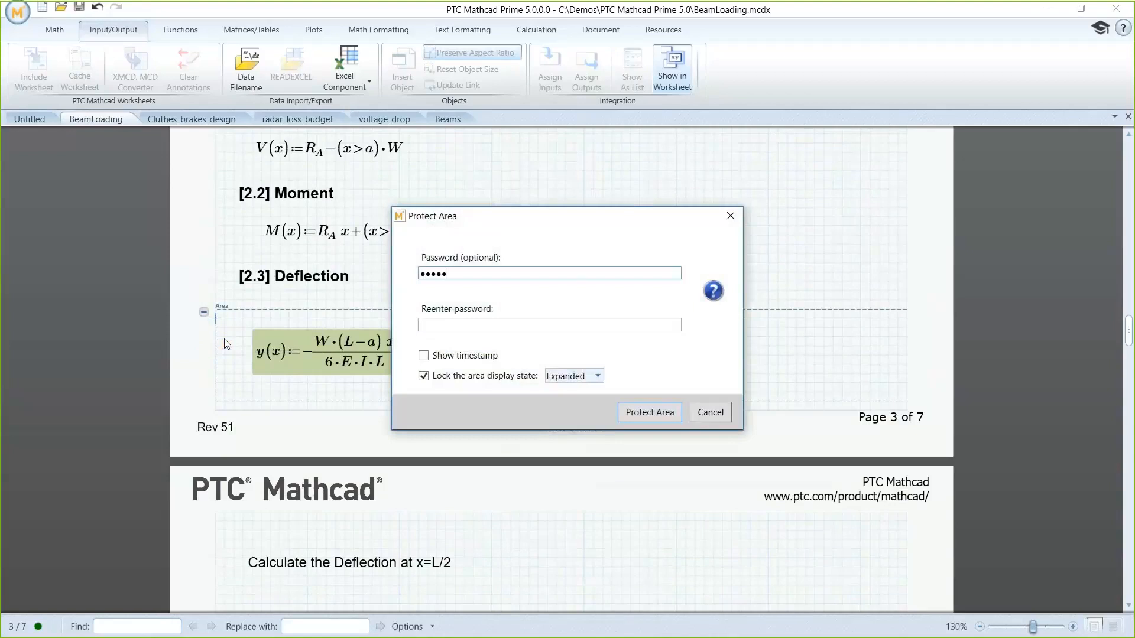
left_click(427, 327)
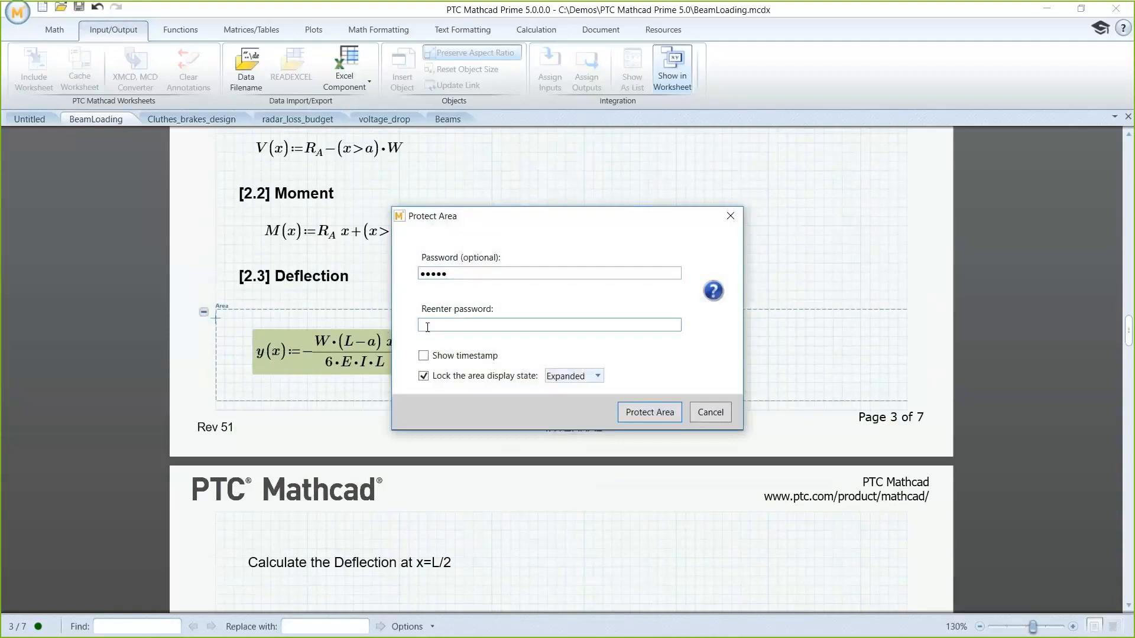
type("•••••")
left_click(595, 377)
left_click(628, 387)
left_click(642, 412)
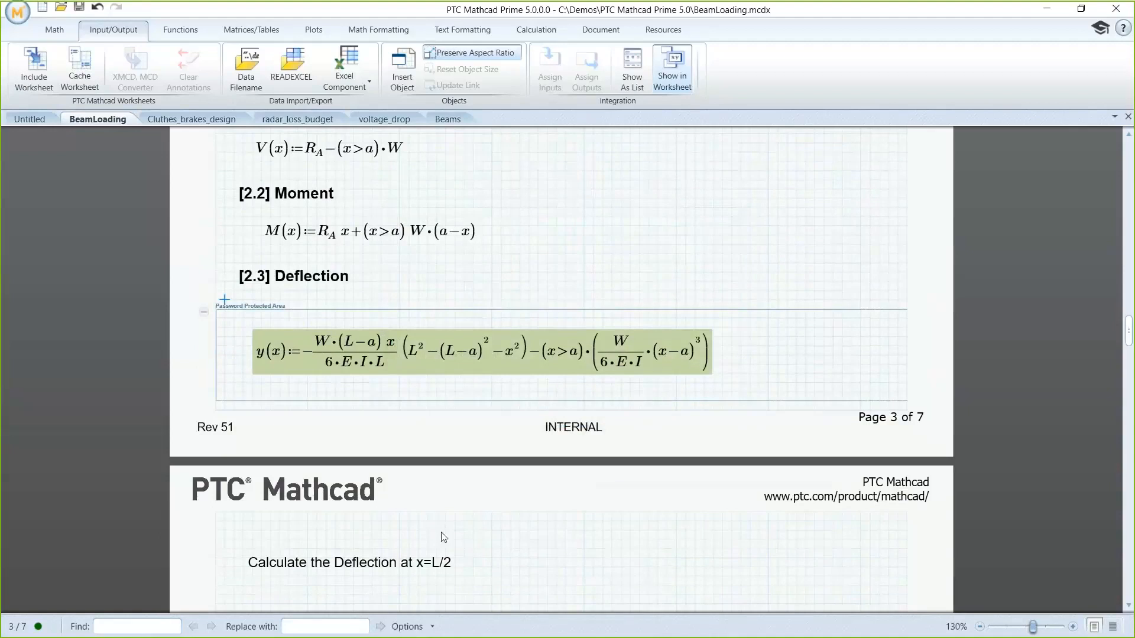
Step: Evaluate the deflection y(L/2) below the x=L/2 text and set its result unit to mm
scroll(444, 537, "down", 1)
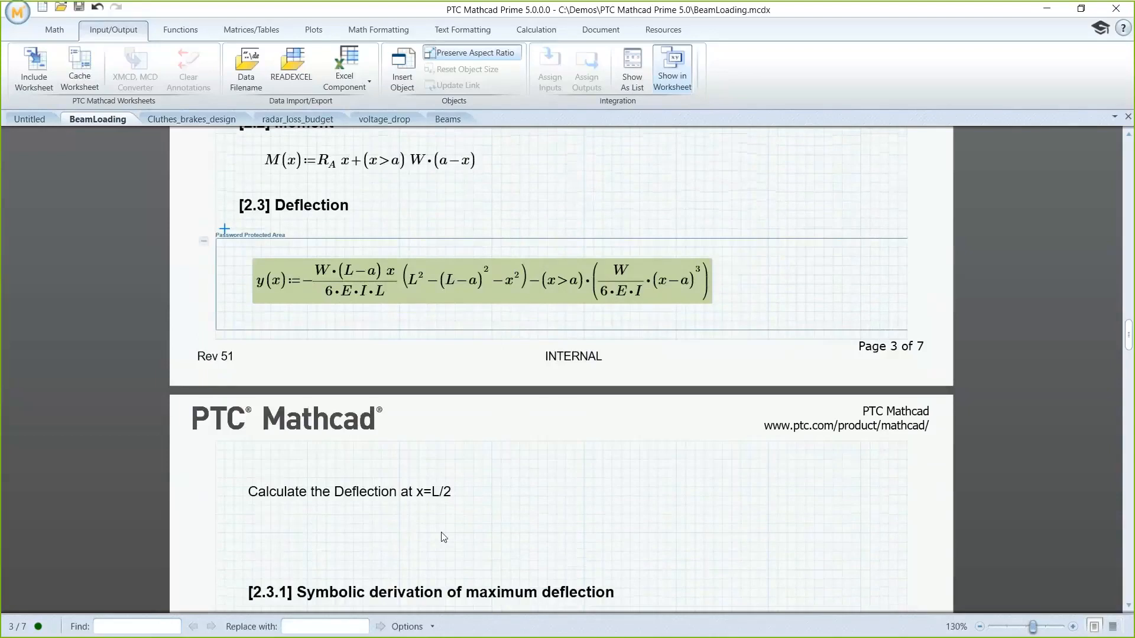
scroll(444, 537, "down", 2)
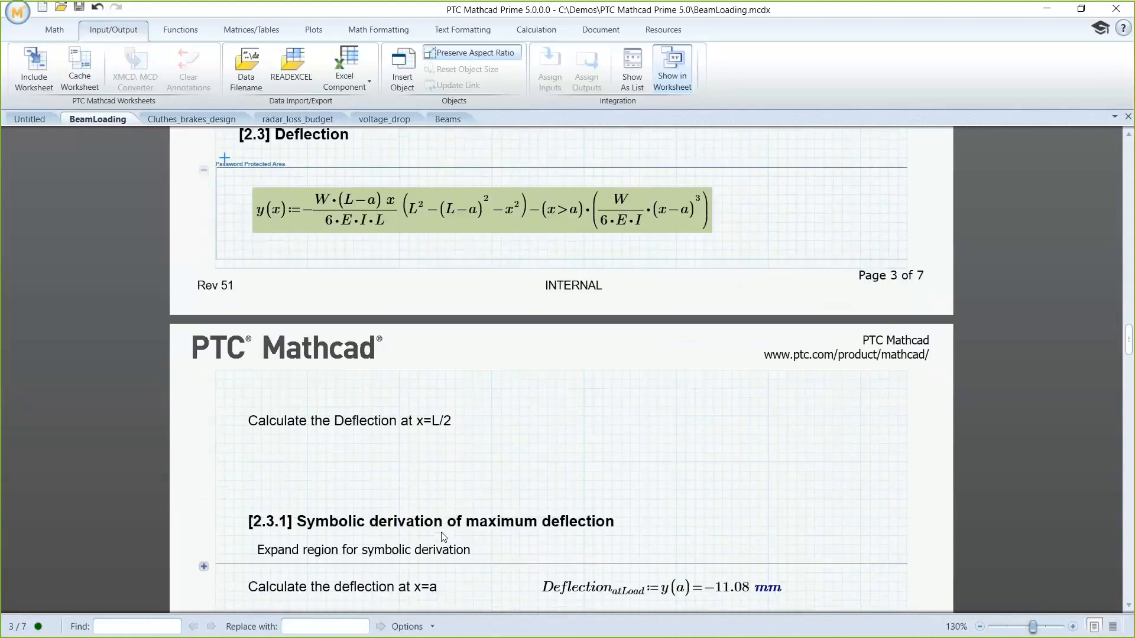
left_click(437, 468)
type("y")
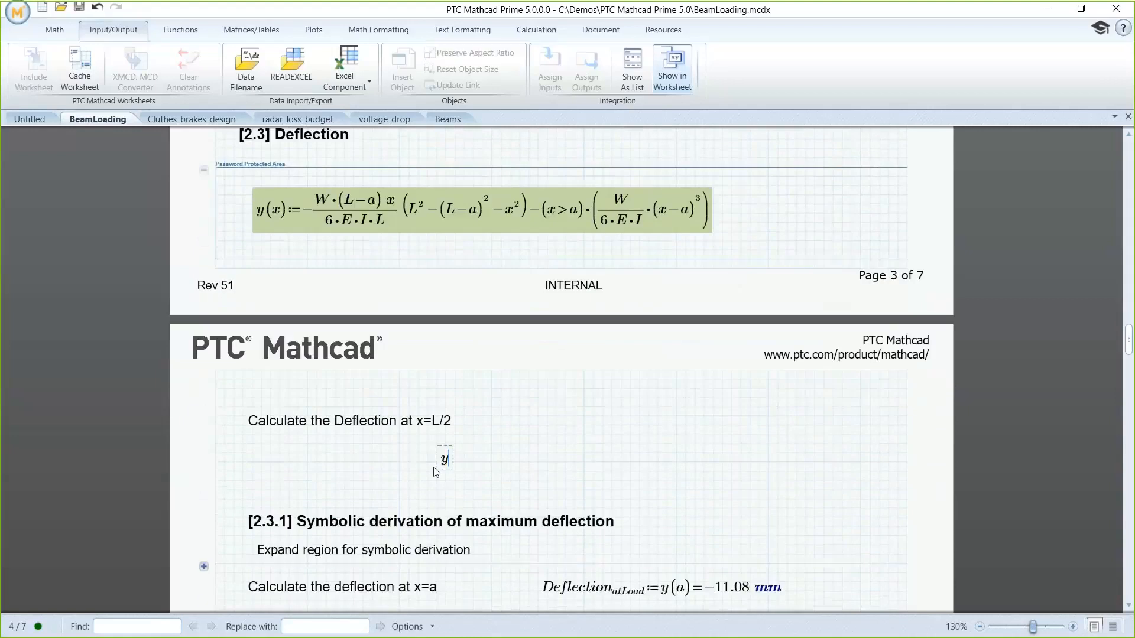
type("(L/2)=-0.01·")
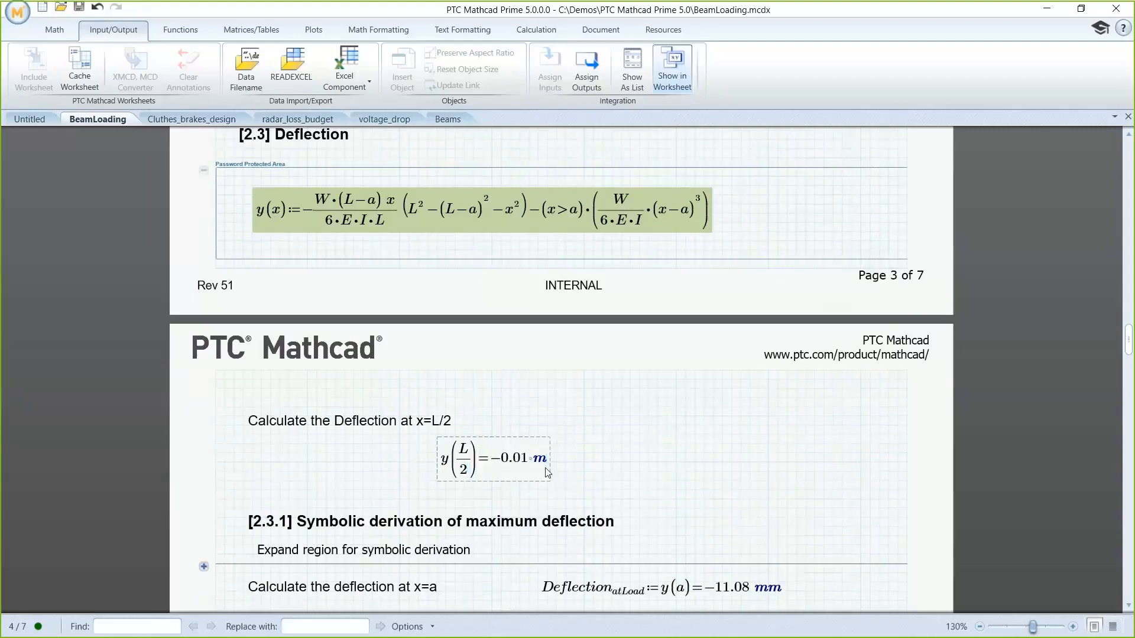
type("m")
key("Return")
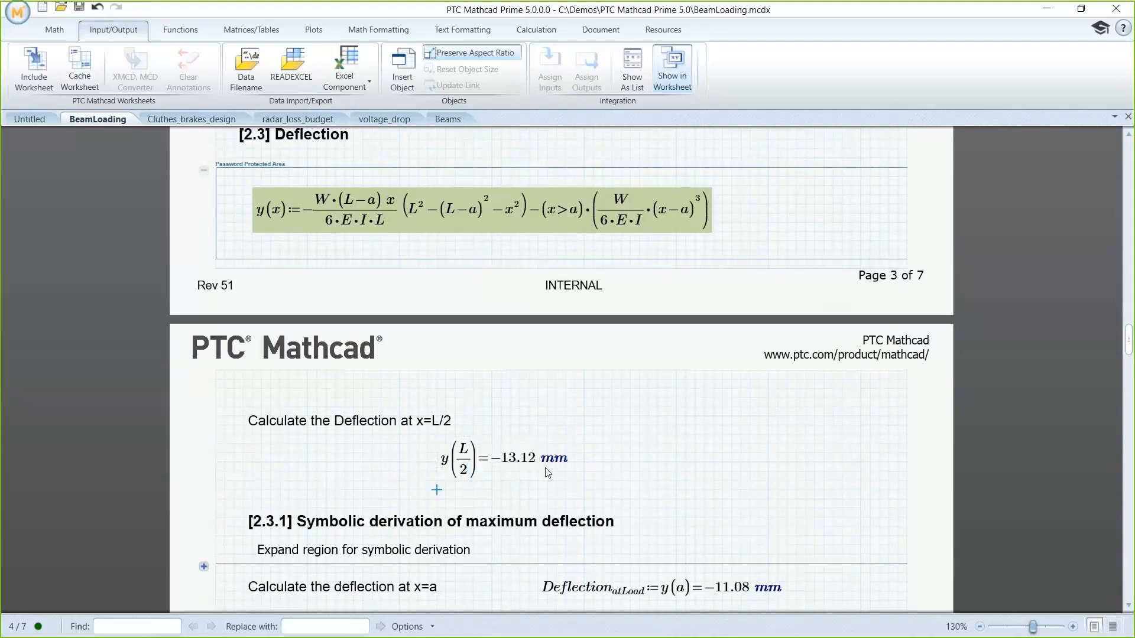
Step: Expand the collapsed area under [2.3.1] Symbolic derivation of maximum deflection
scroll(531, 476, "down", 5)
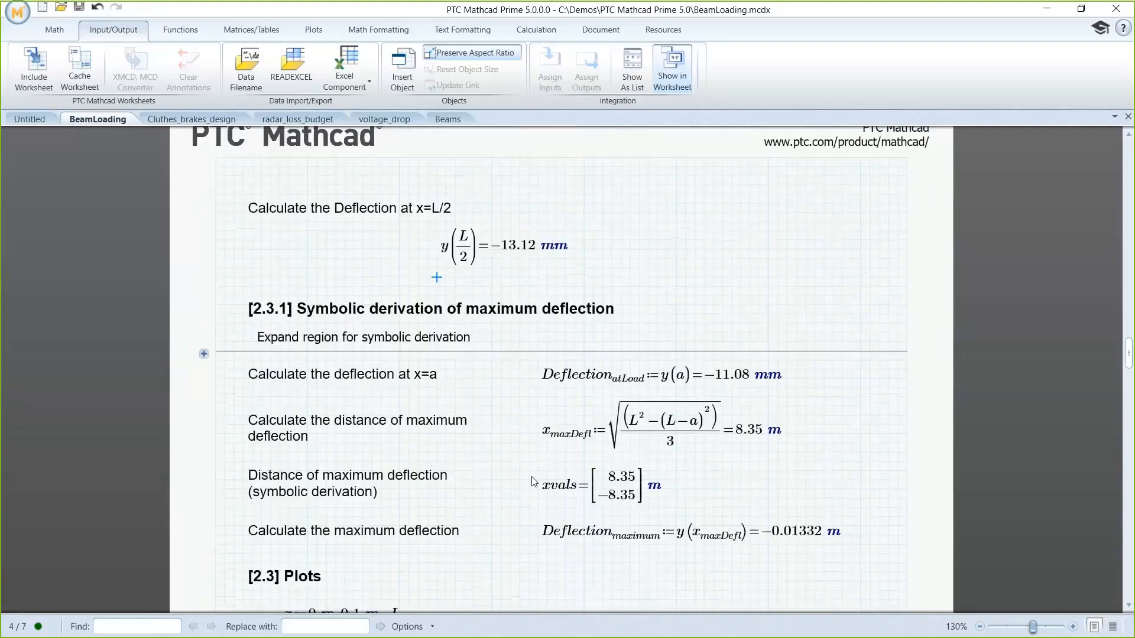
scroll(534, 482, "down", 1)
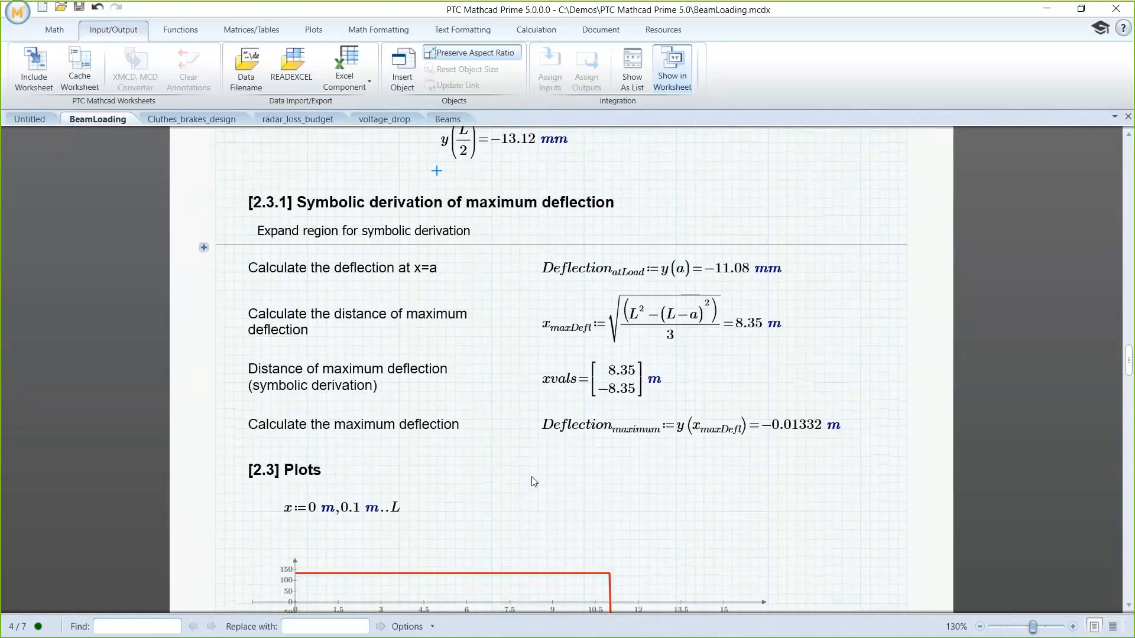
left_click(204, 247)
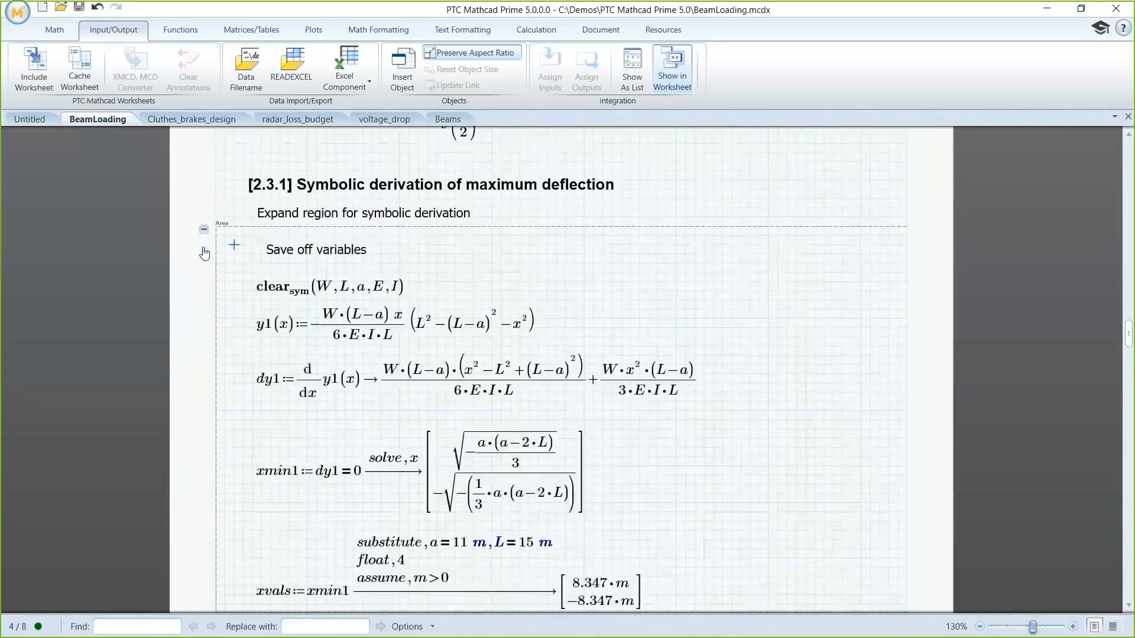
Step: Examine the symbolic derivation of maximum deflection, from clearing the variables through dy1, xmin1 and xvals, and collapse its area
left_click(275, 290)
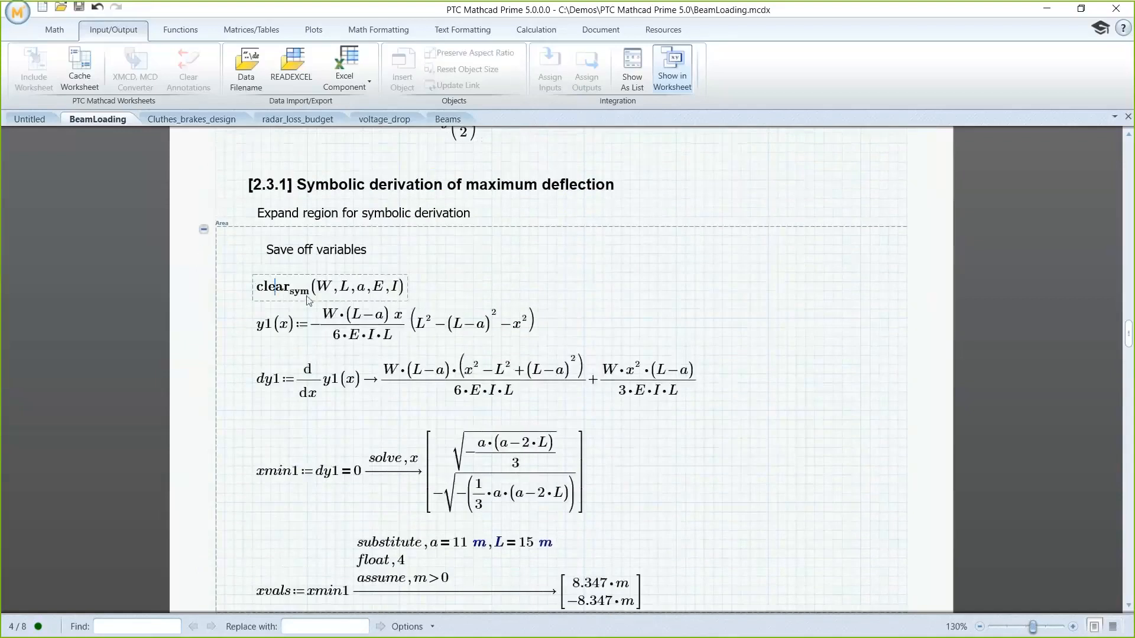
left_click(268, 388)
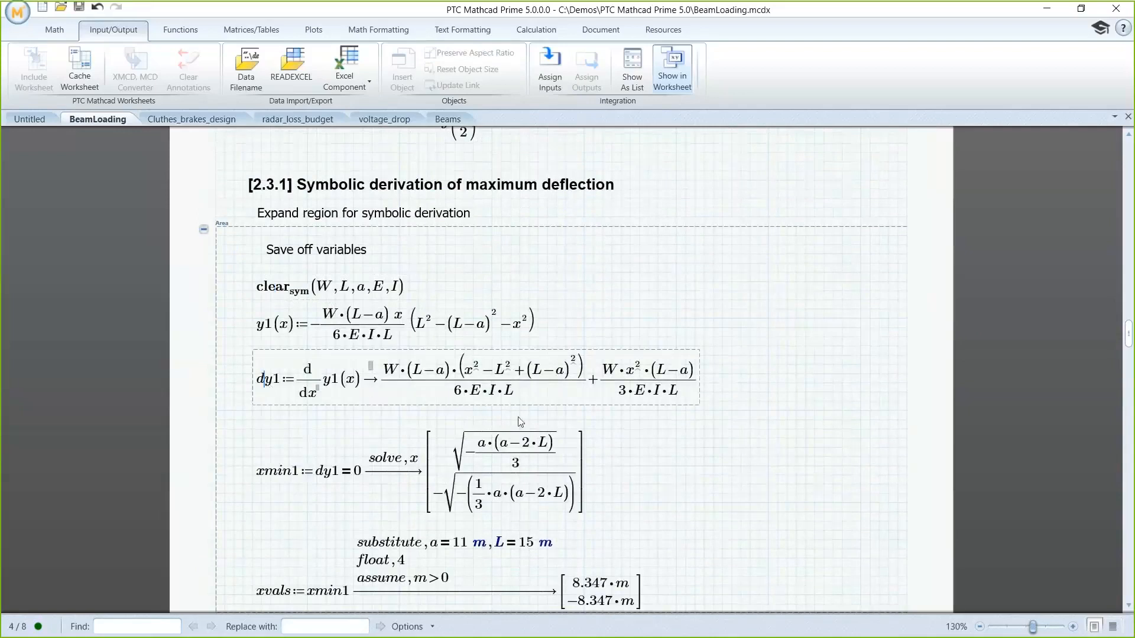
left_click(278, 480)
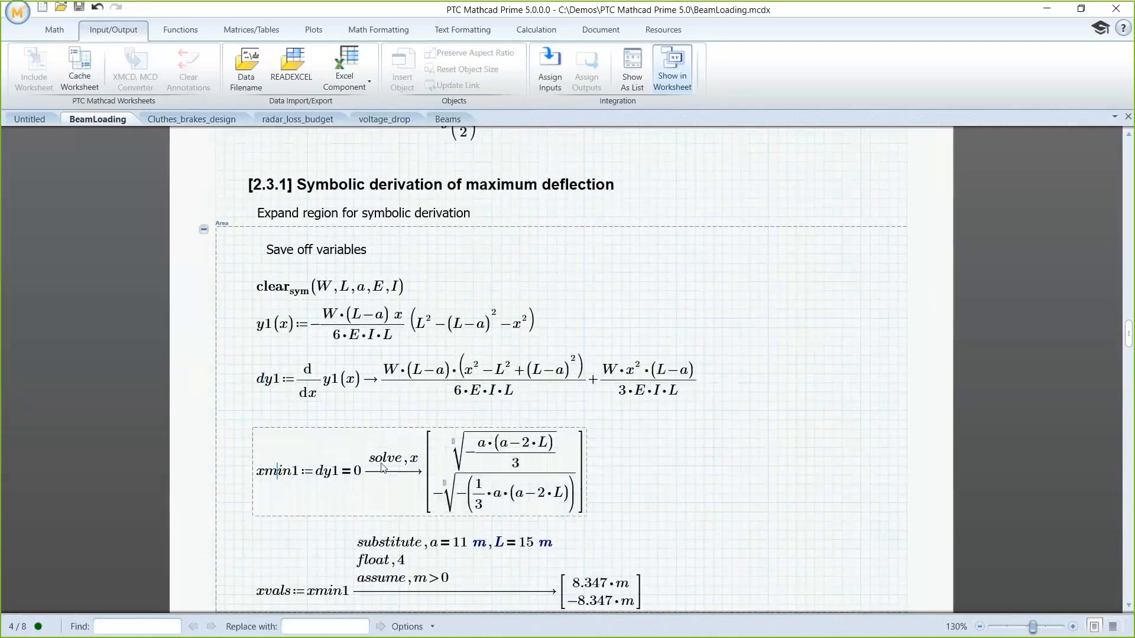
scroll(402, 473, "down", 3)
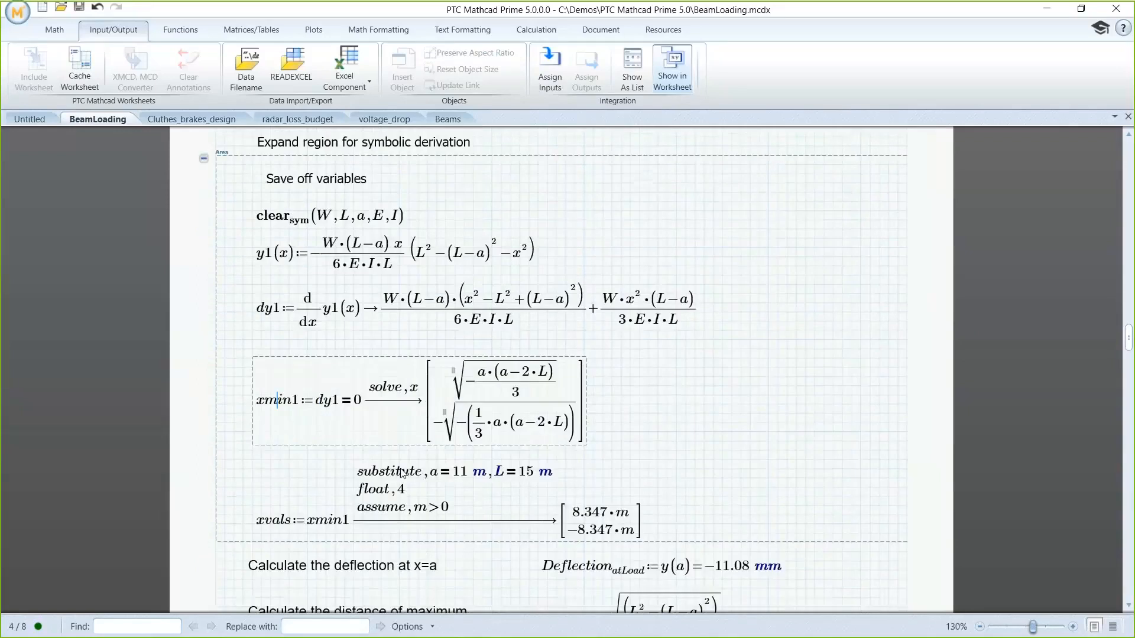
left_click(287, 523)
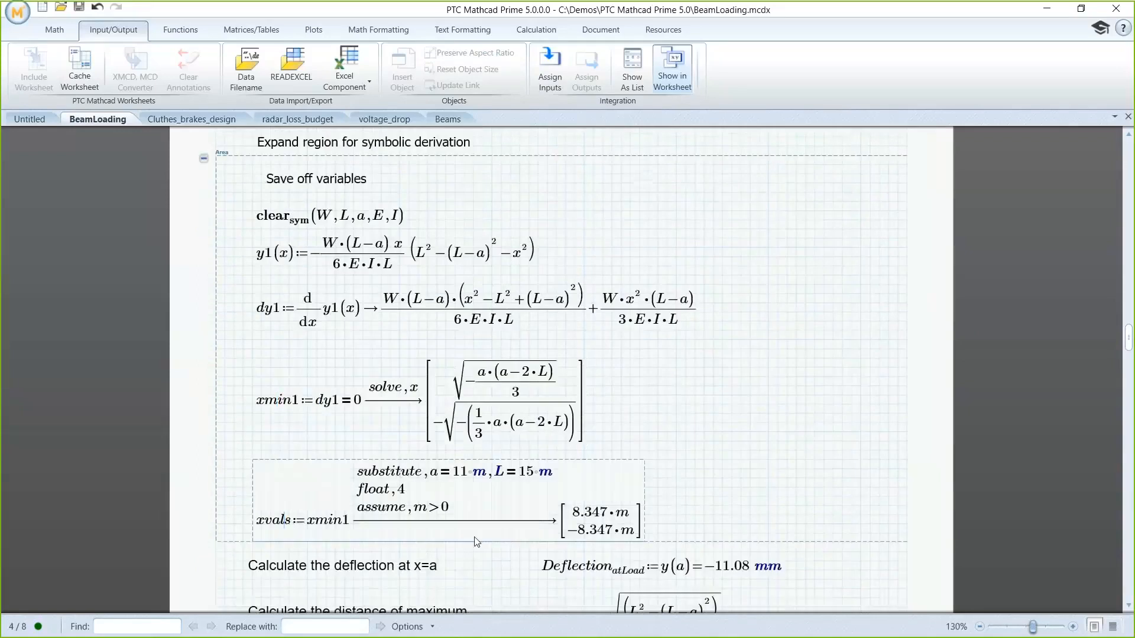
left_click(204, 159)
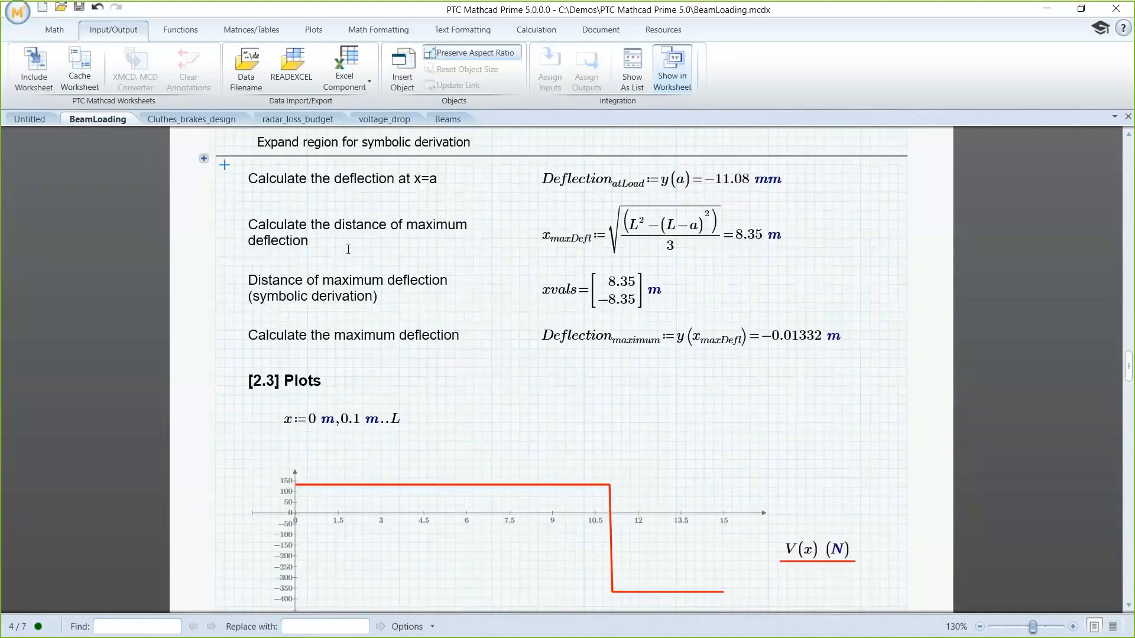
Step: Set the result unit of the calculated maximum deflection to mm
left_click(838, 341)
type("m")
Step: Open the embedded distance and deflection table in the Summary of Calculations for editing in Excel and fill its header row yellow
scroll(859, 349, "down", 3)
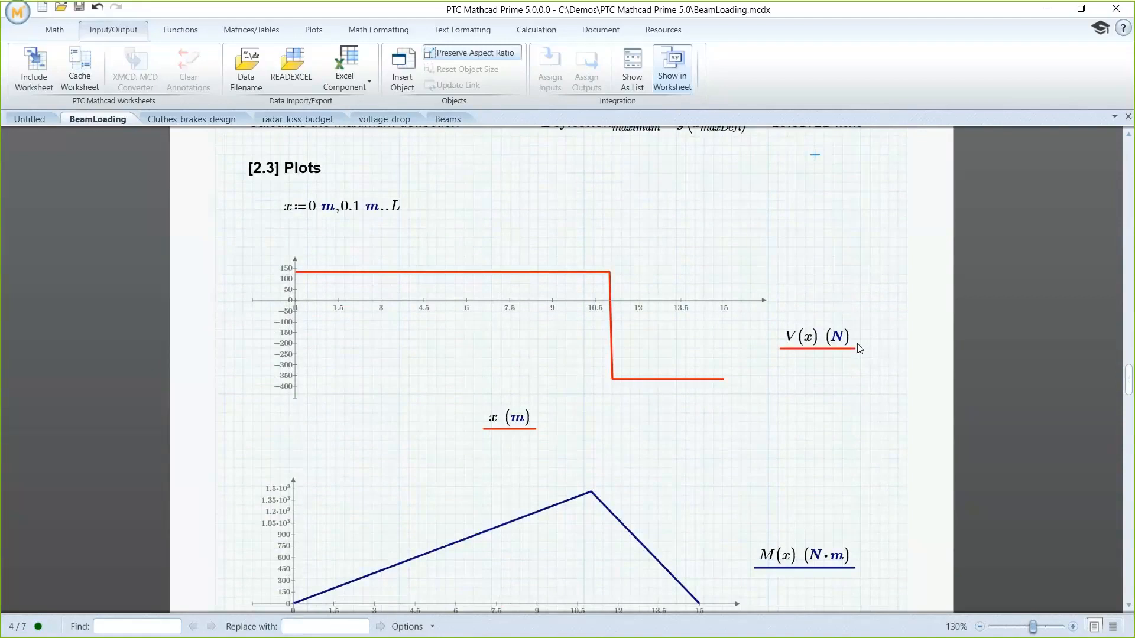
scroll(860, 349, "down", 3)
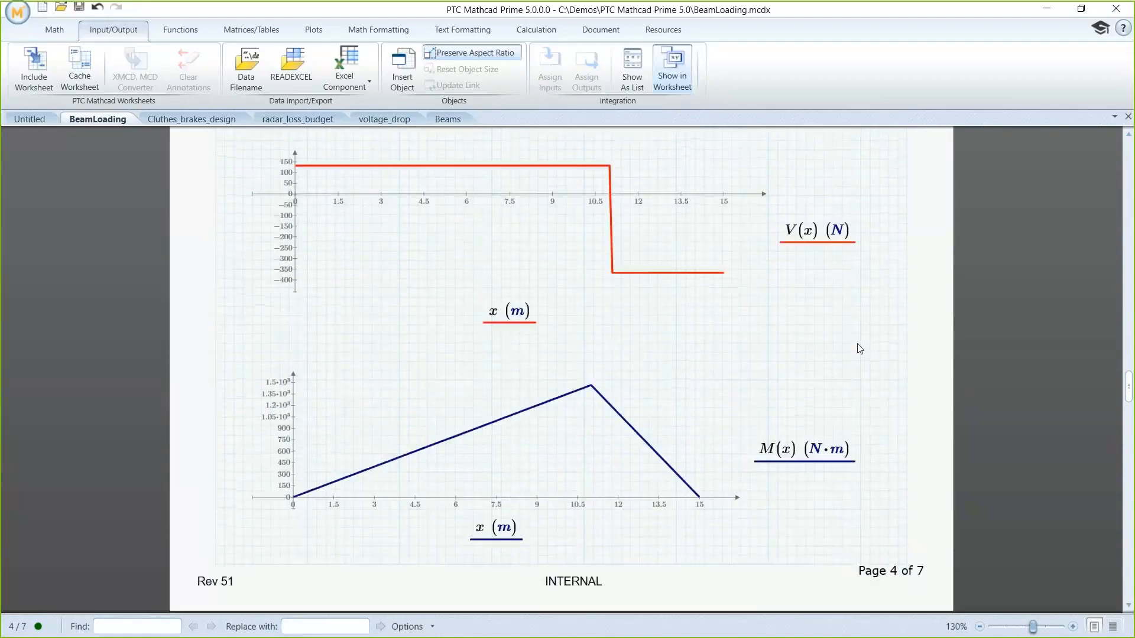
scroll(860, 349, "down", 4)
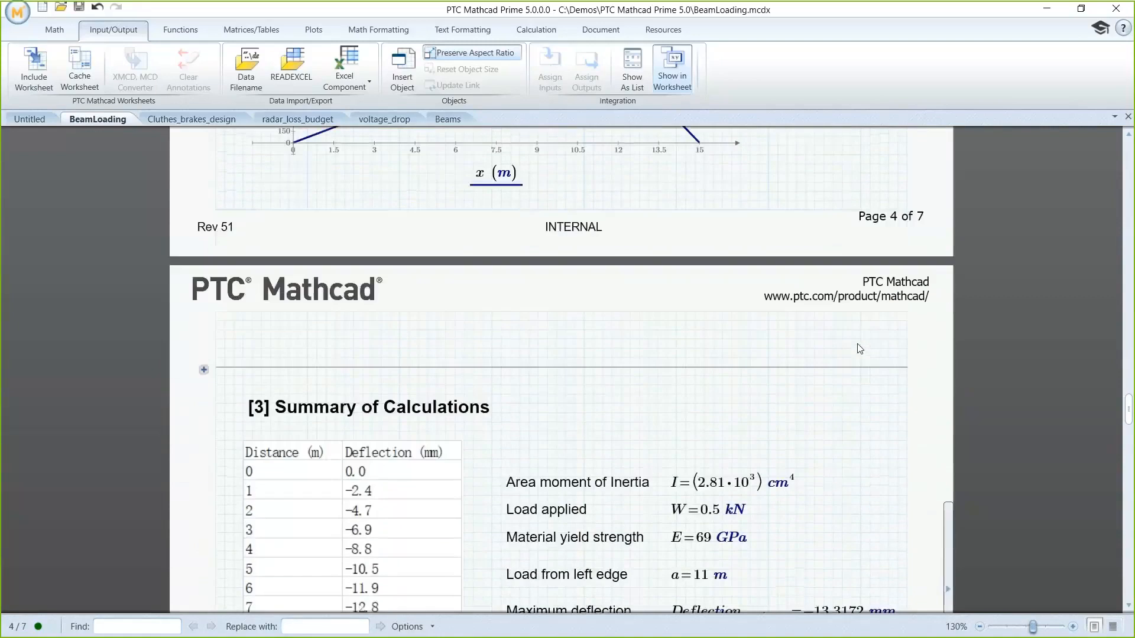
scroll(860, 349, "down", 3)
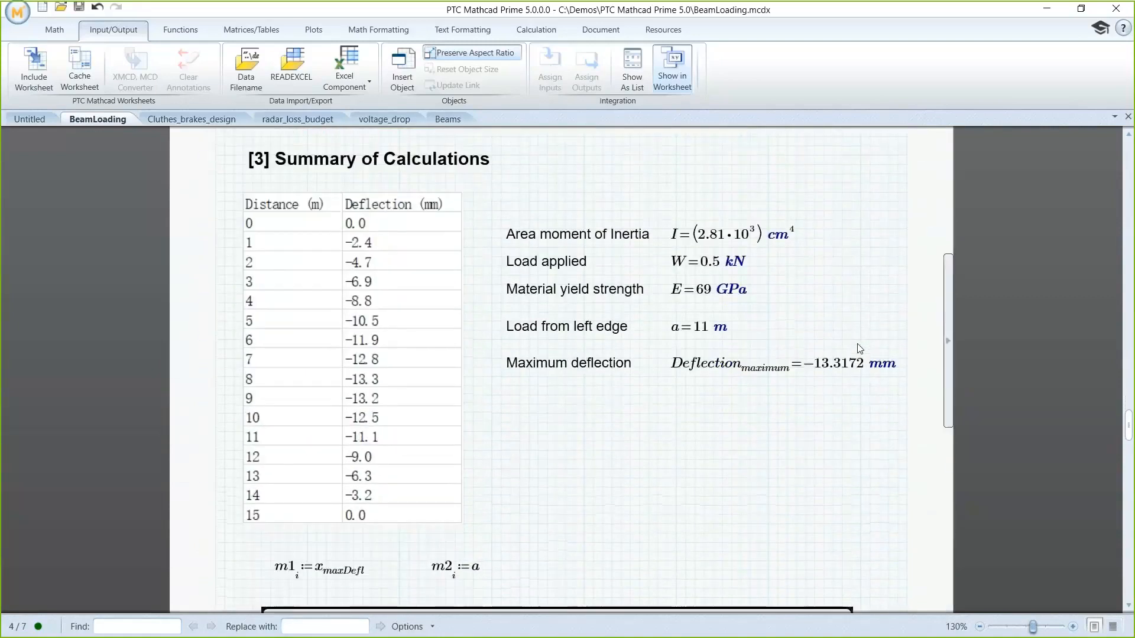
double_click(414, 334)
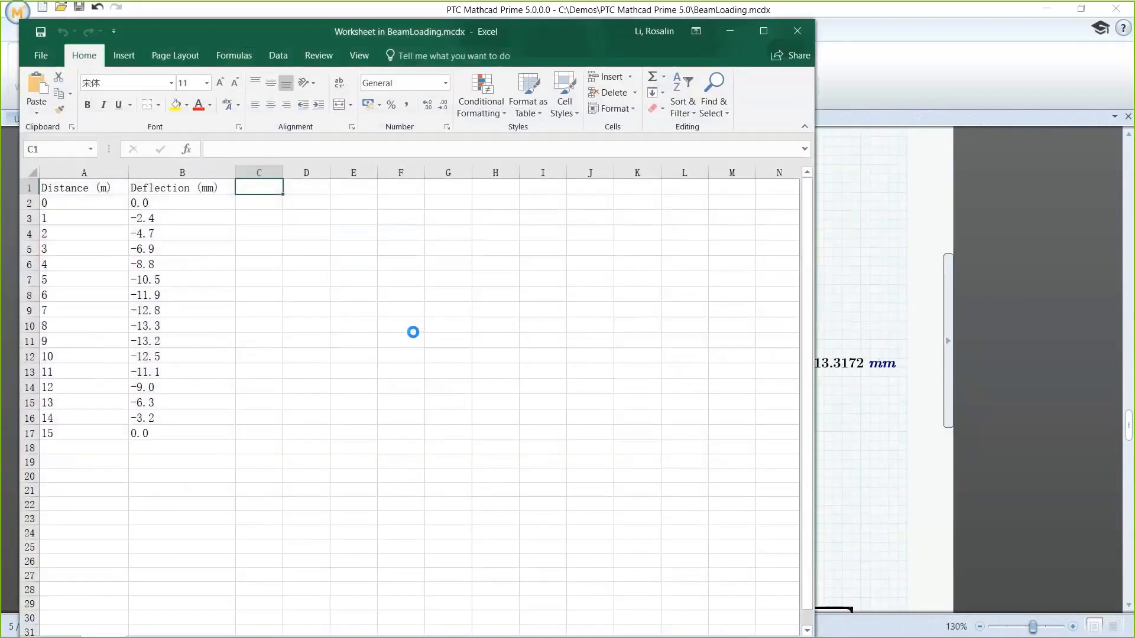
left_click_drag(65, 188, 200, 437)
left_click(176, 105)
left_click(113, 188)
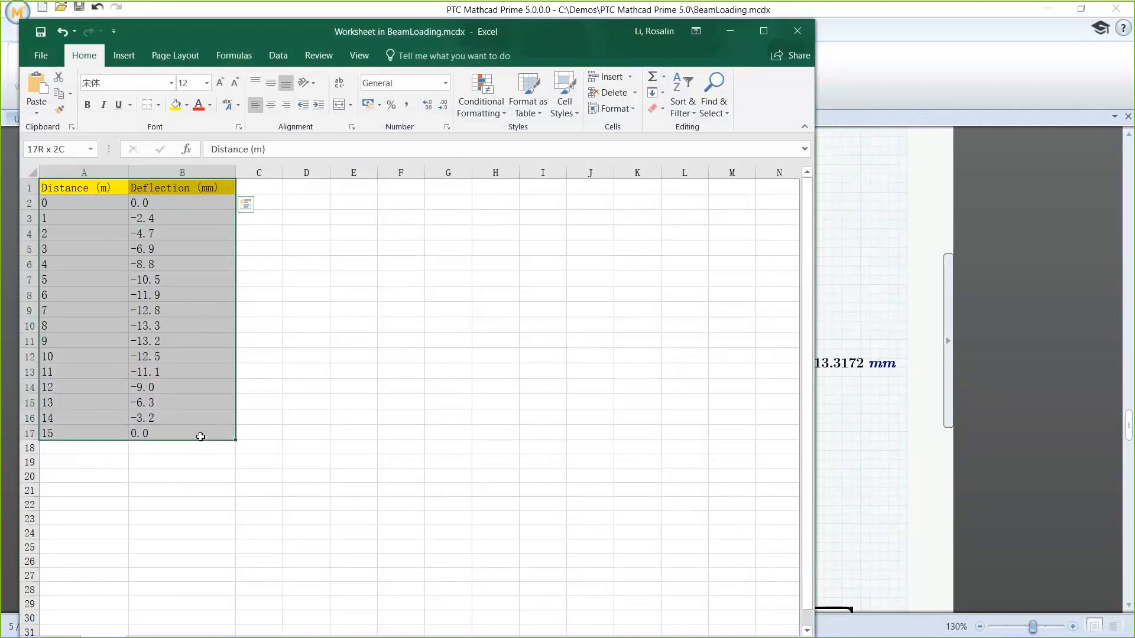
Step: Make all cells of the distance and deflection table bold and centered, and close Excel to return to the worksheet
left_click_drag(201, 436, 200, 436)
left_click(87, 105)
left_click(272, 107)
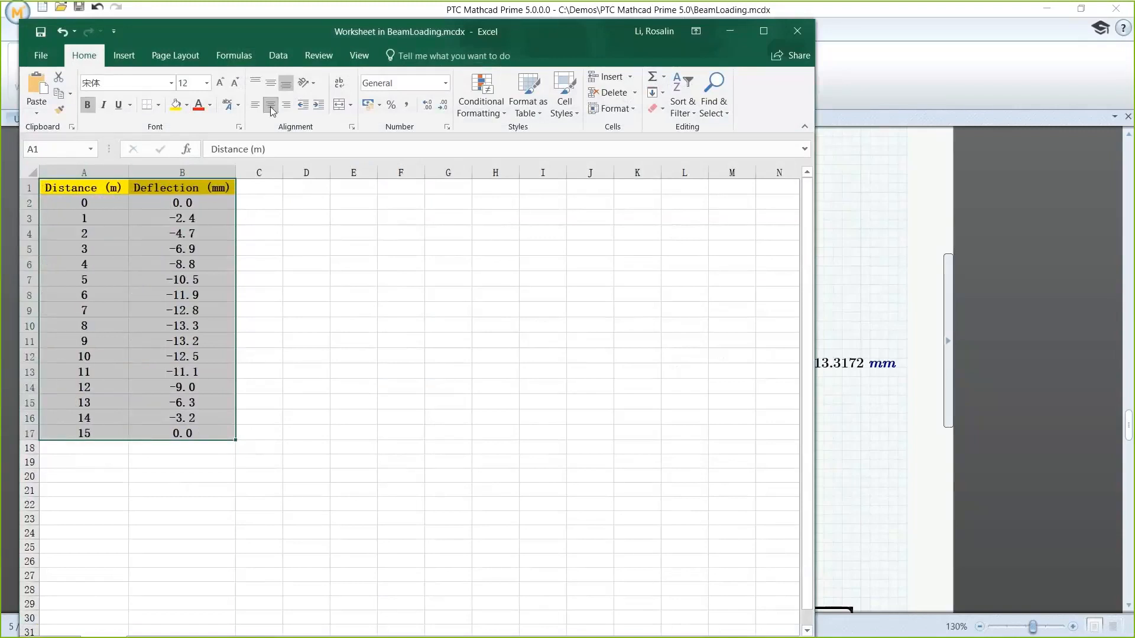
left_click(269, 203)
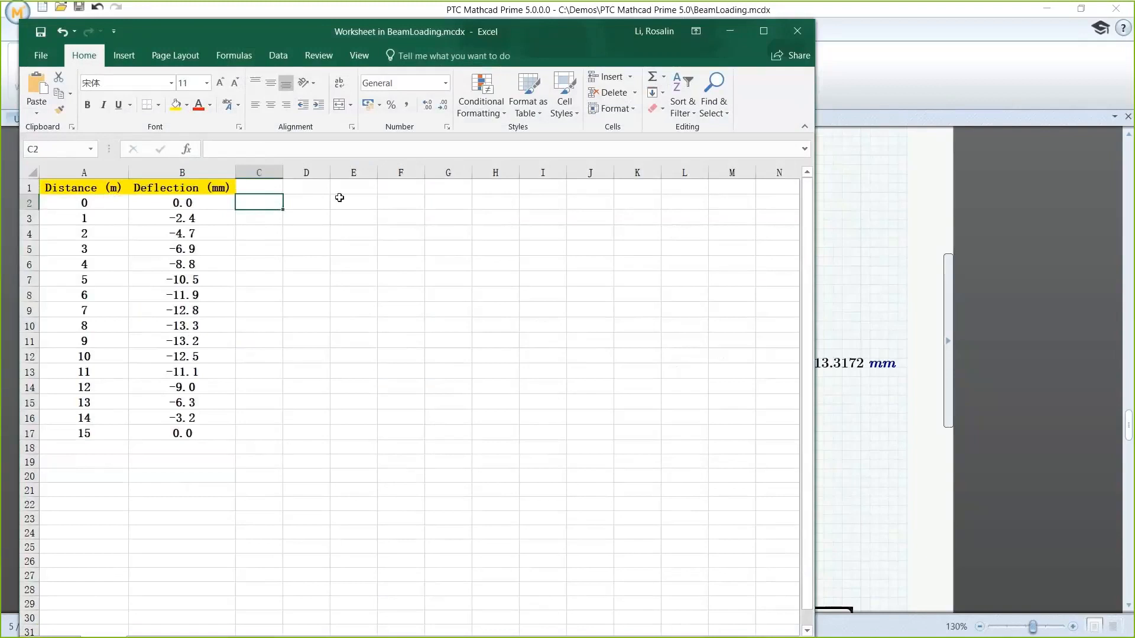
left_click(796, 33)
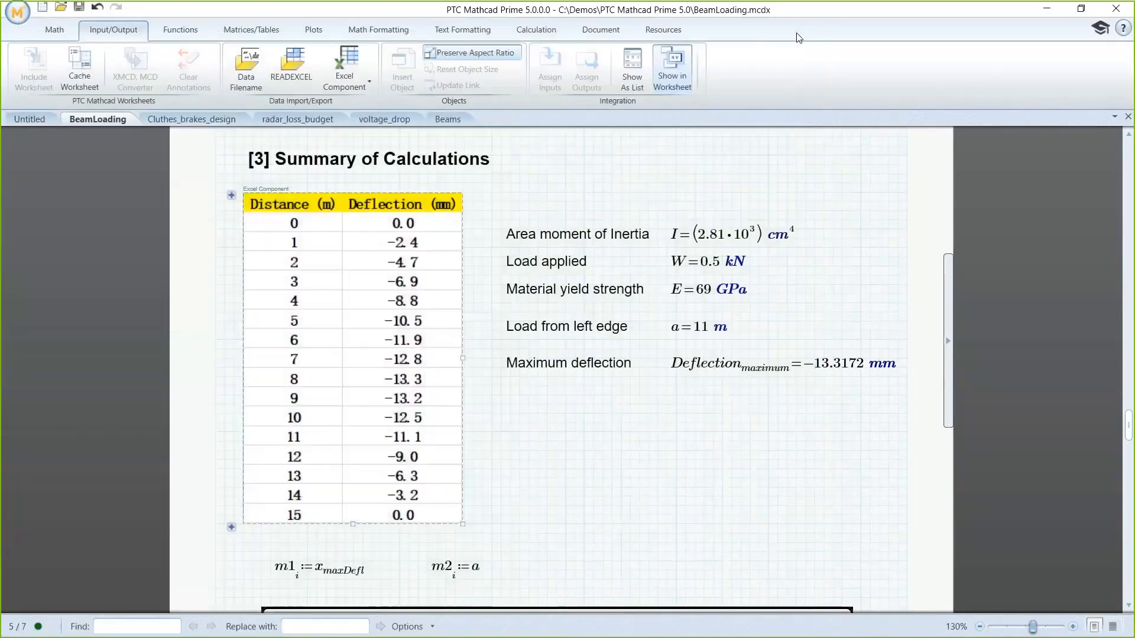
Step: Open the deflection chart below the summary table for editing, fill its background light orange and set the plot area opacity to 100%
scroll(659, 421, "down", 3)
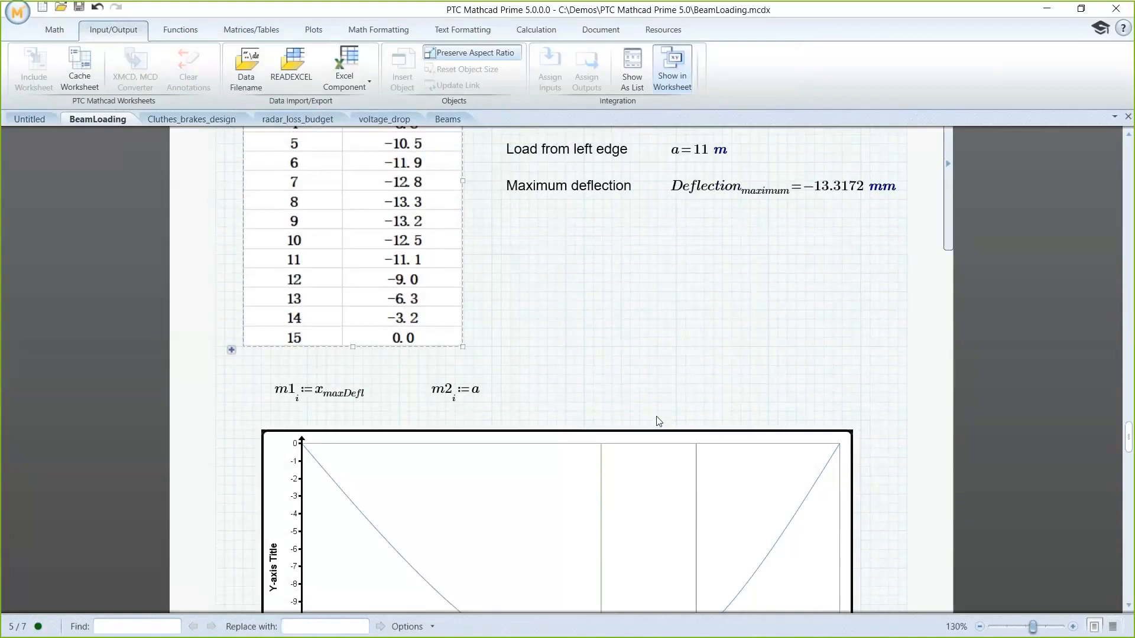
scroll(659, 421, "down", 7)
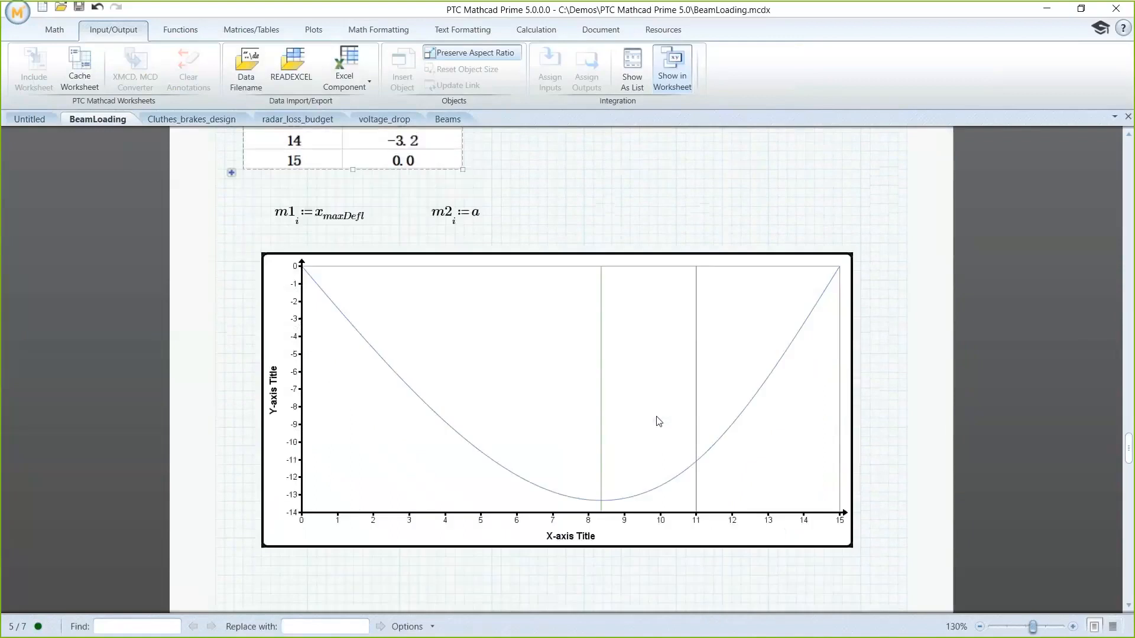
left_click(659, 421)
double_click(657, 418)
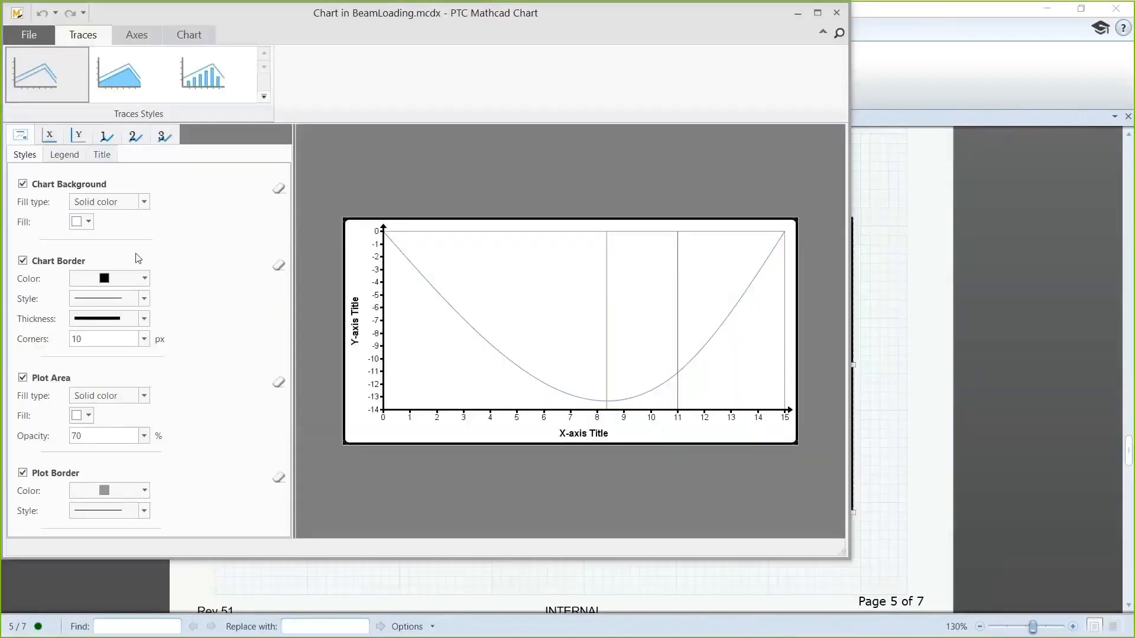
left_click(88, 222)
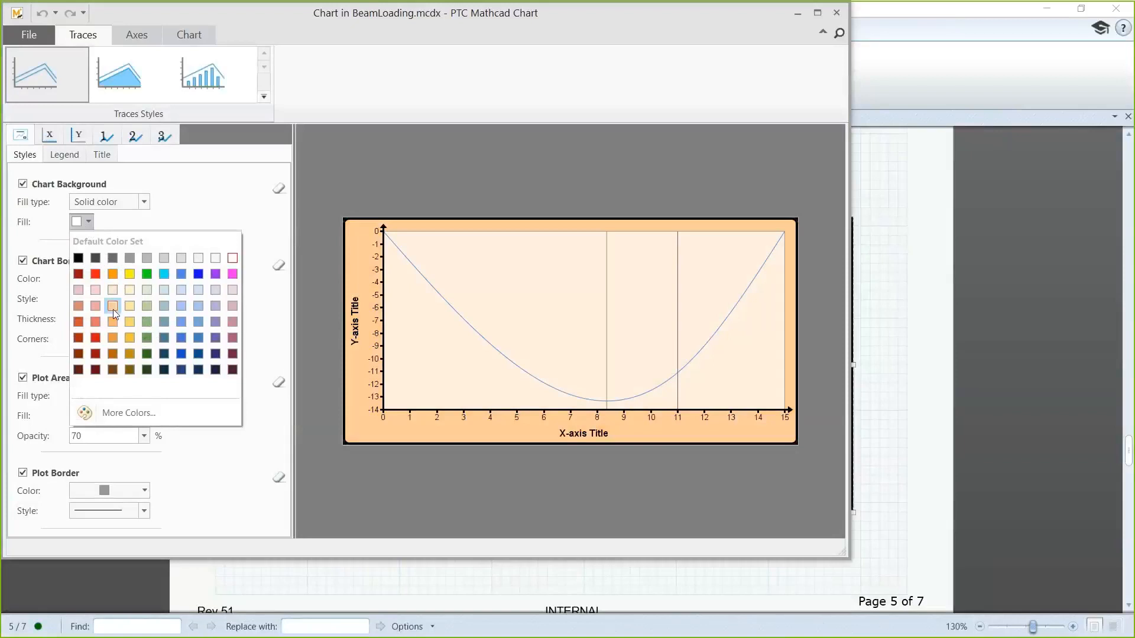
left_click(112, 309)
double_click(97, 436)
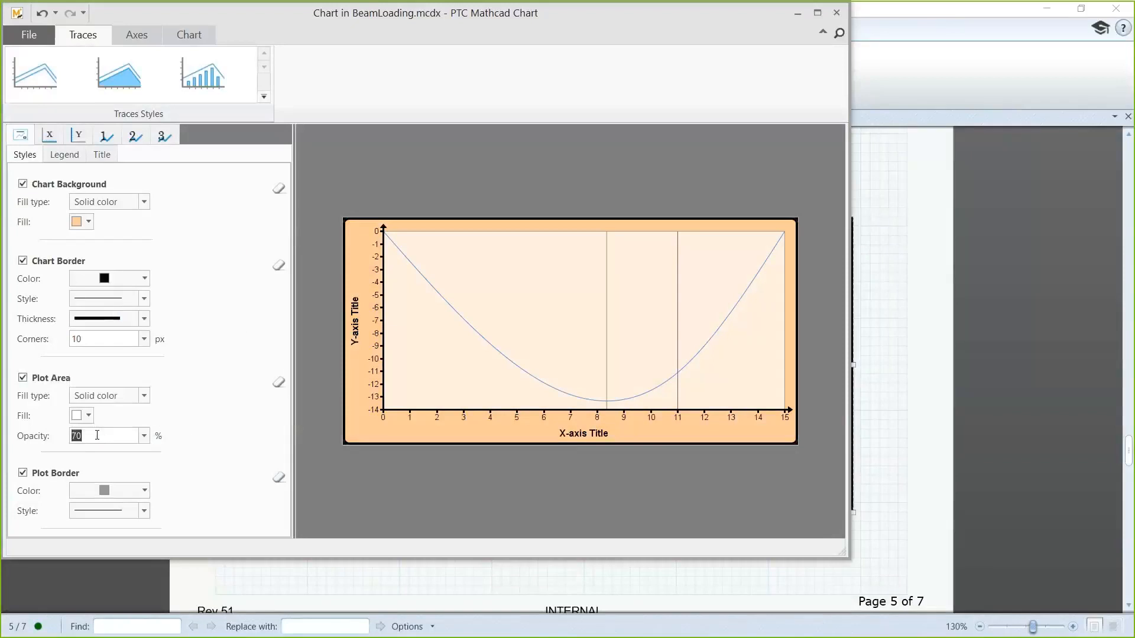
type("100")
key("Return")
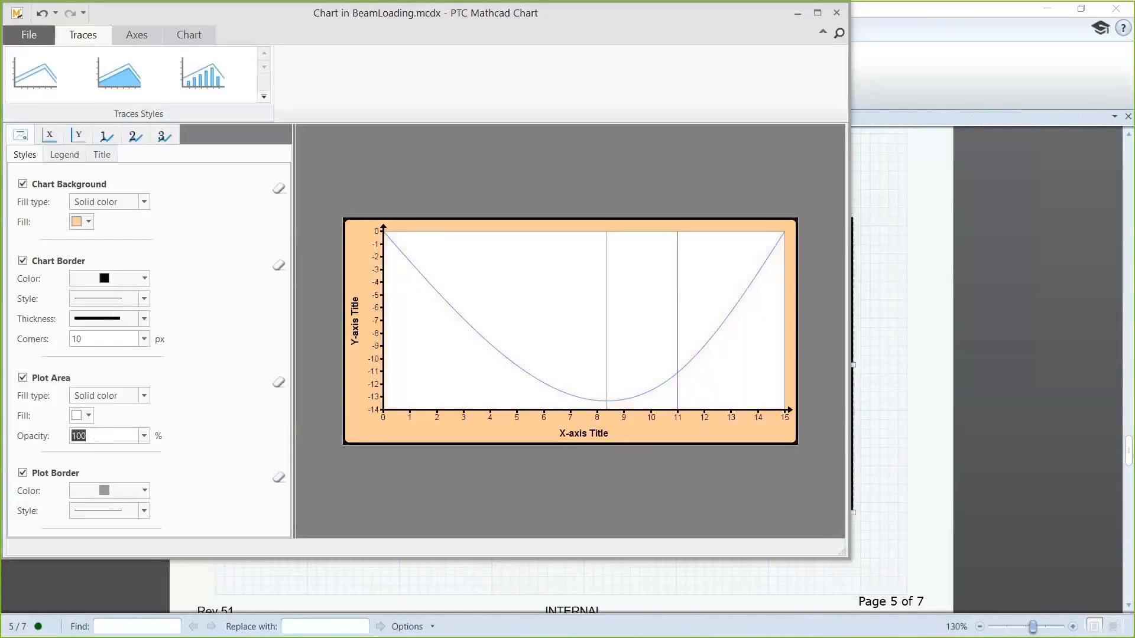
Step: Enable the chart legend and arrange its entries in 1 column
left_click(62, 156)
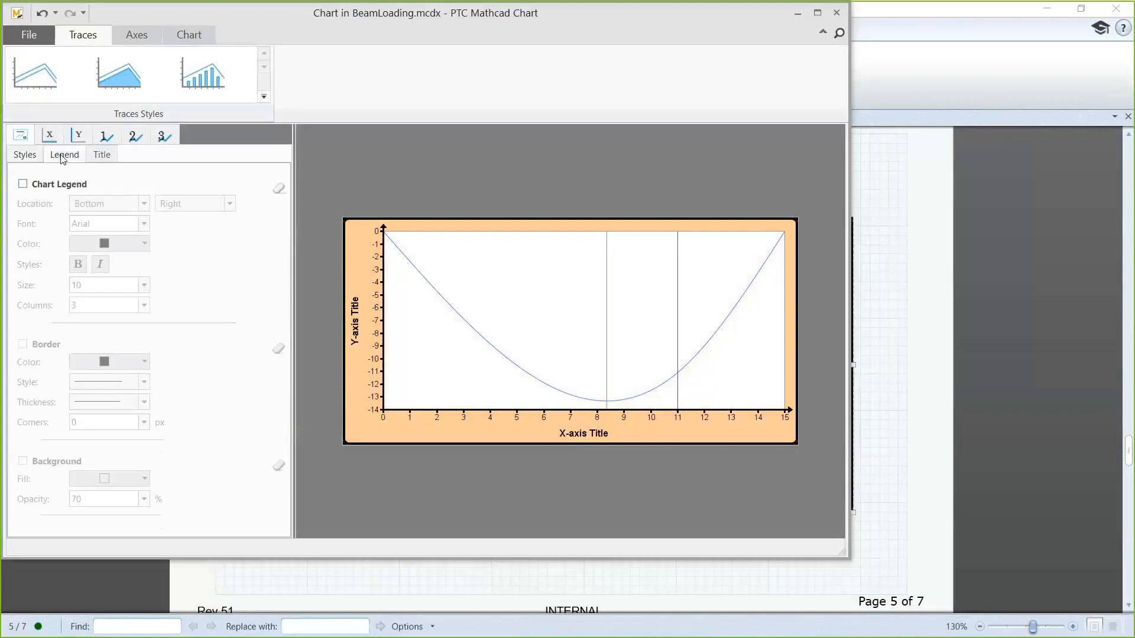
left_click(23, 185)
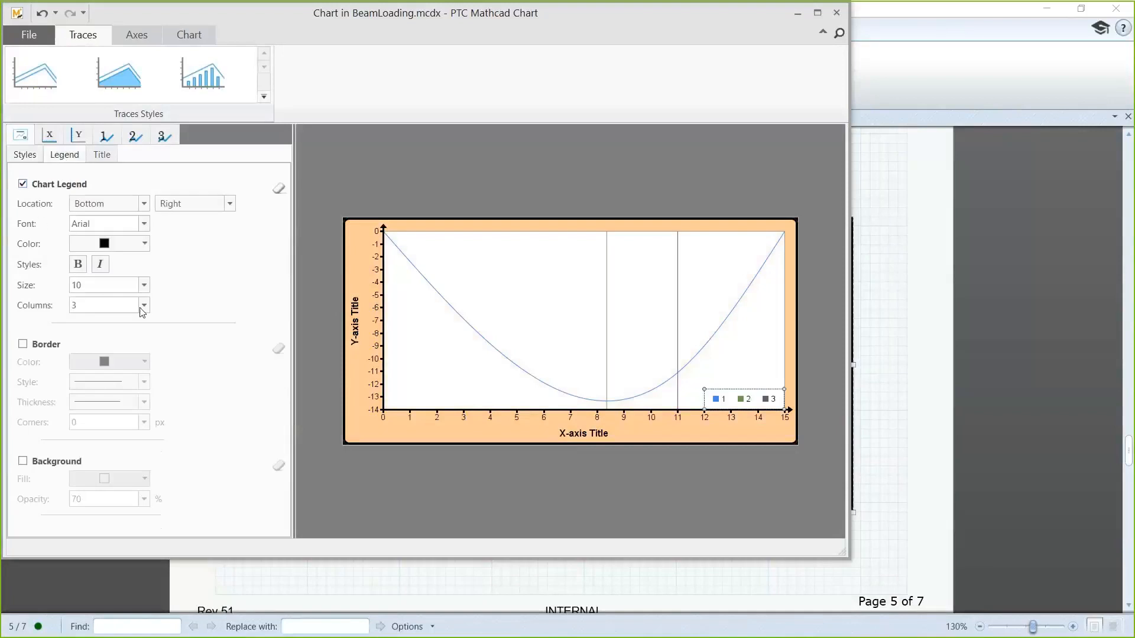
left_click(143, 305)
left_click(137, 320)
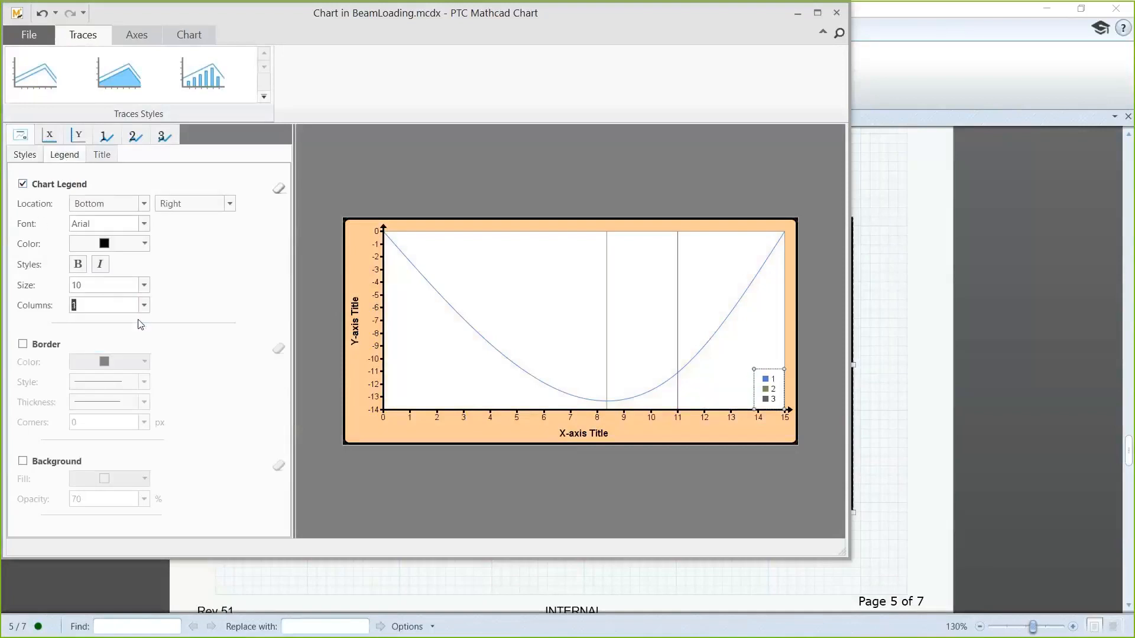
Step: Enable the chart title and set its text to "Deflection Curve"
left_click(102, 157)
left_click(22, 184)
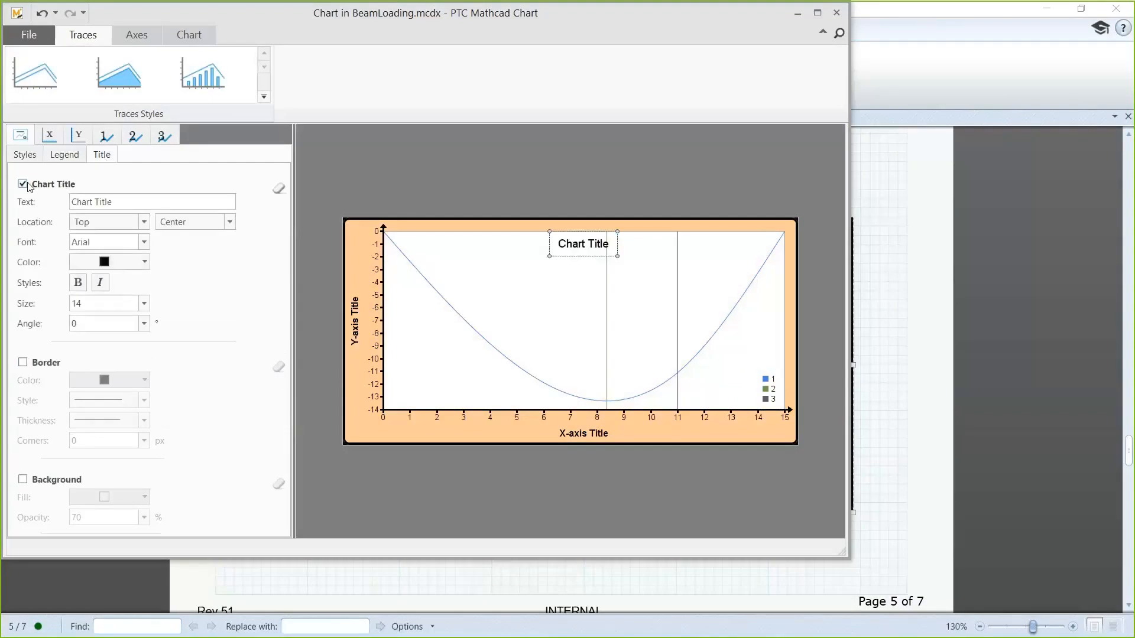
triple_click(131, 205)
key("BackSpace")
type("Deflection Curve")
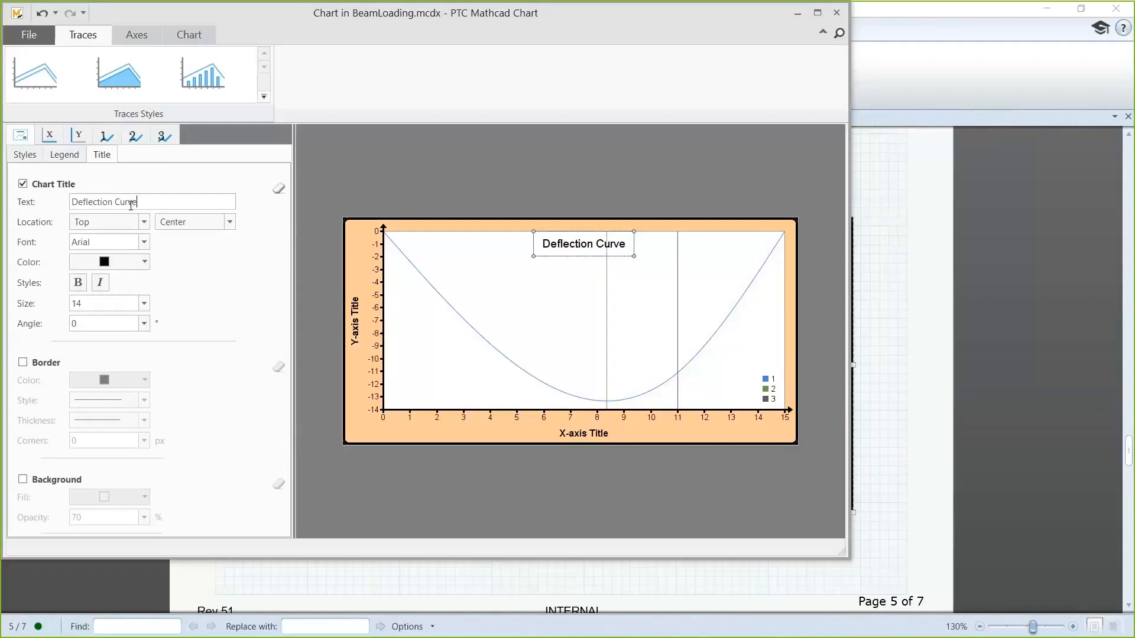
Step: Place the chart title Above the plot and format it bold at size 20
left_click(81, 224)
left_click(82, 233)
left_click(78, 283)
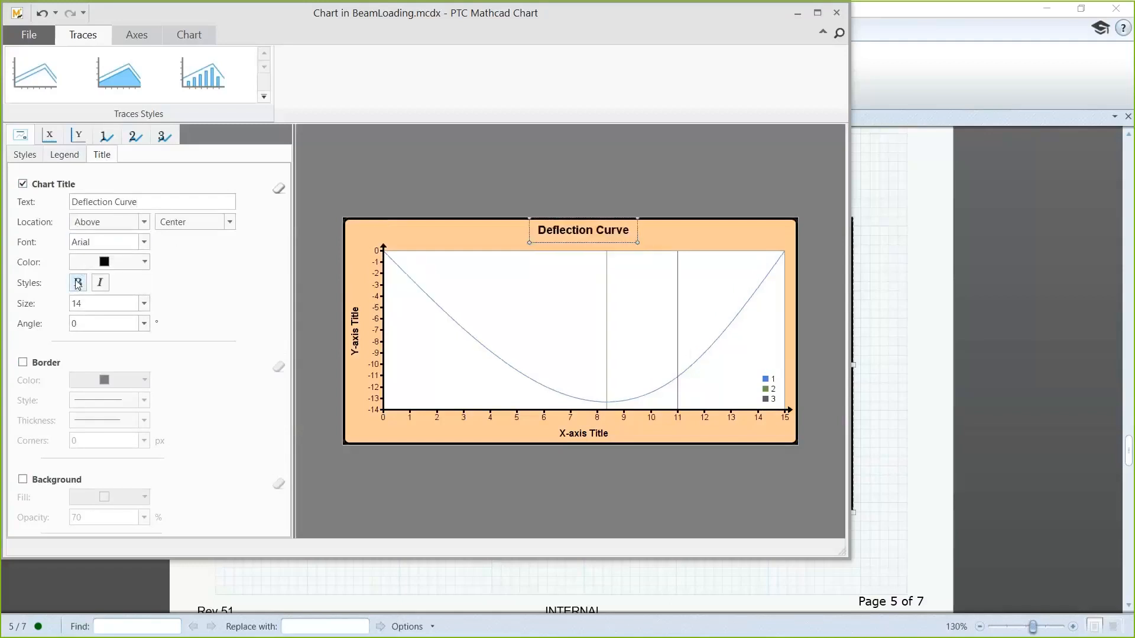
double_click(86, 300)
type("20")
key("Return")
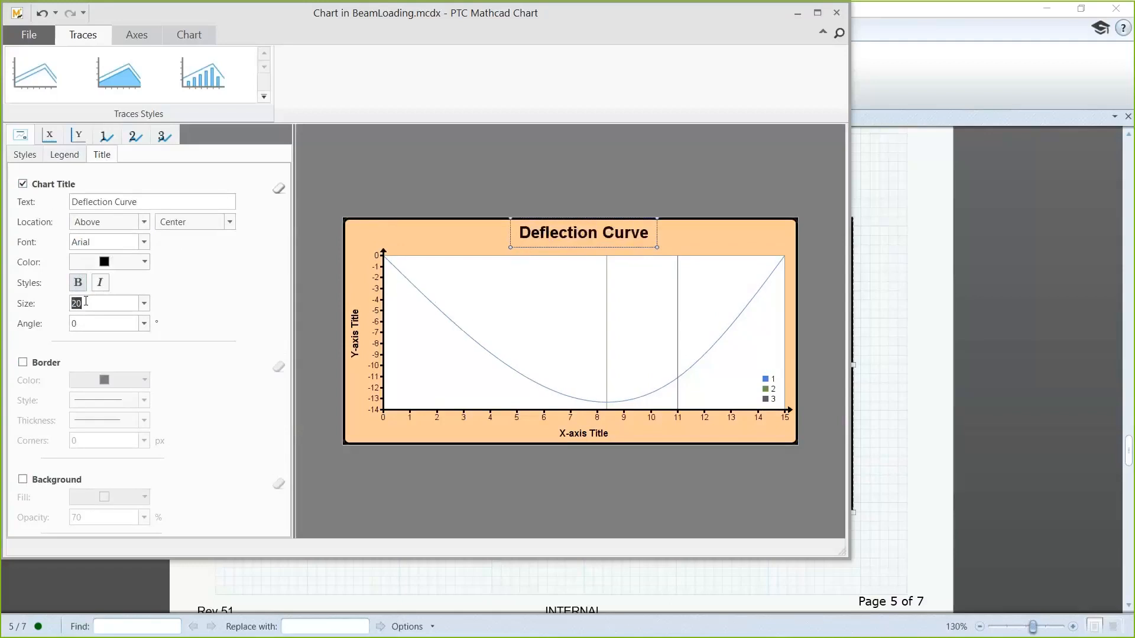
Step: Set the X-axis title to "Distance Along Beam"
left_click(50, 137)
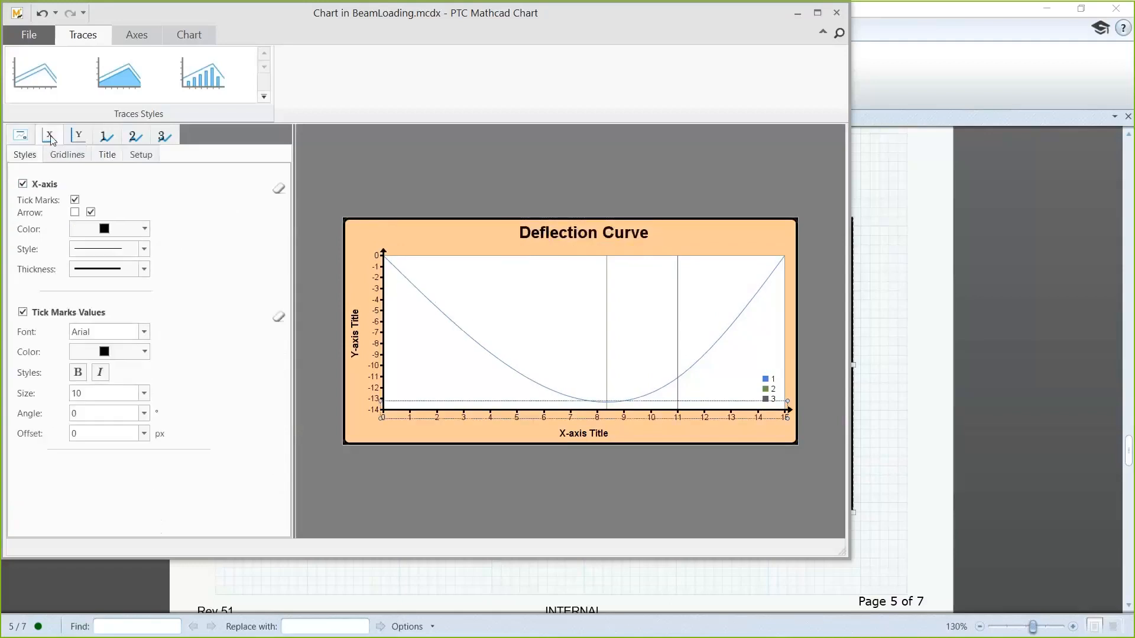
left_click(104, 157)
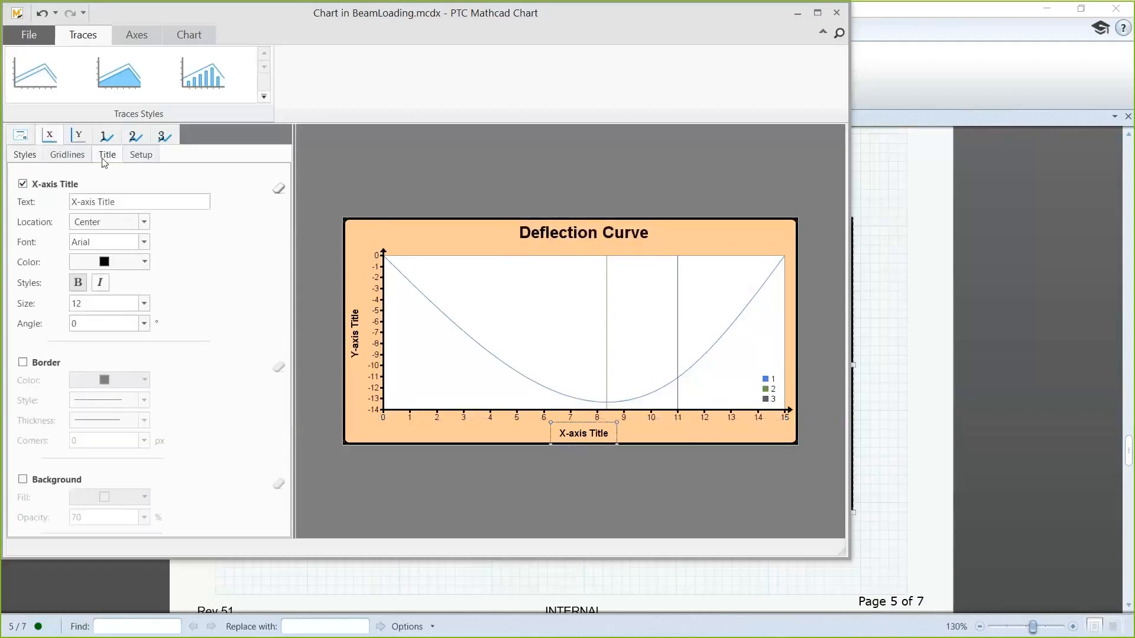
double_click(114, 201)
key("ctrl+a")
type("D")
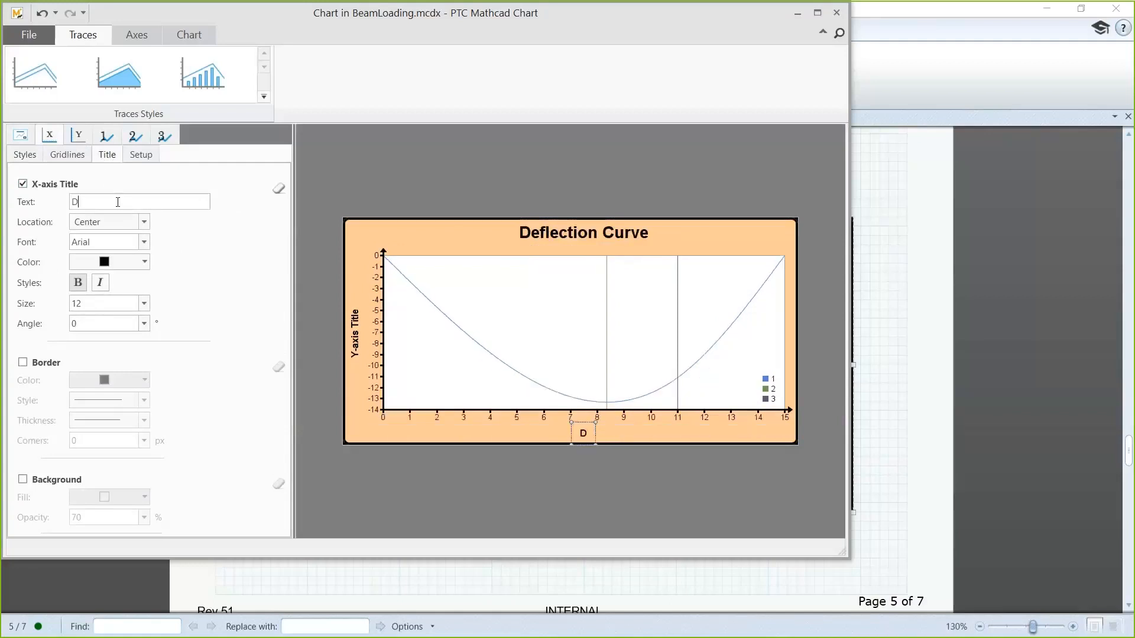
type("istance Along Beam")
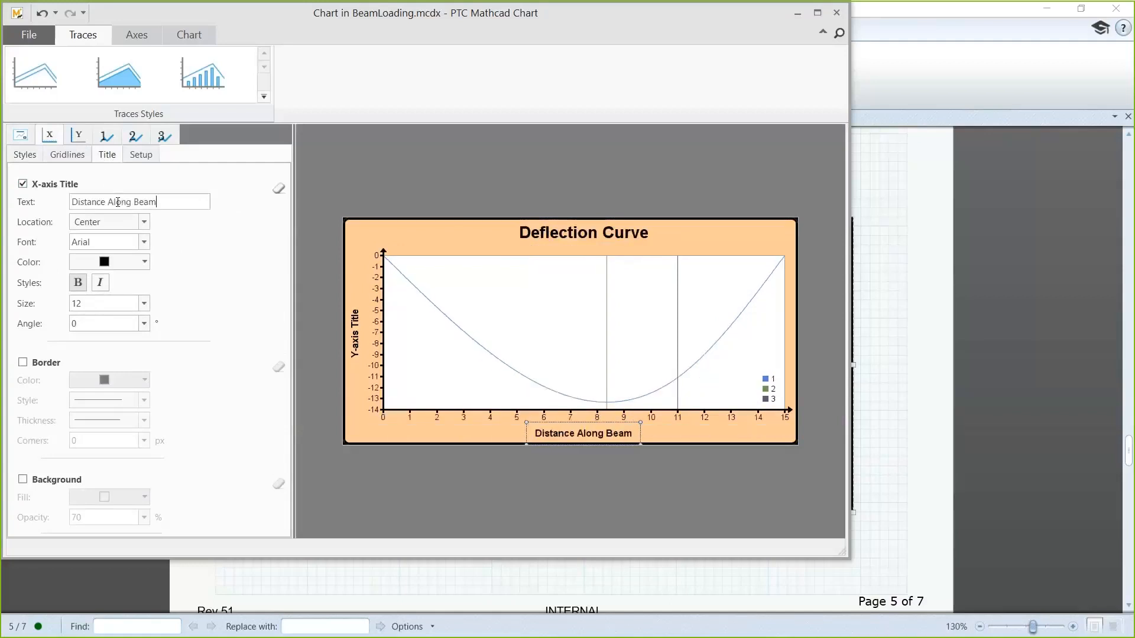
Step: Set the Y-axis title to "Deflection"
left_click(78, 135)
left_click(106, 156)
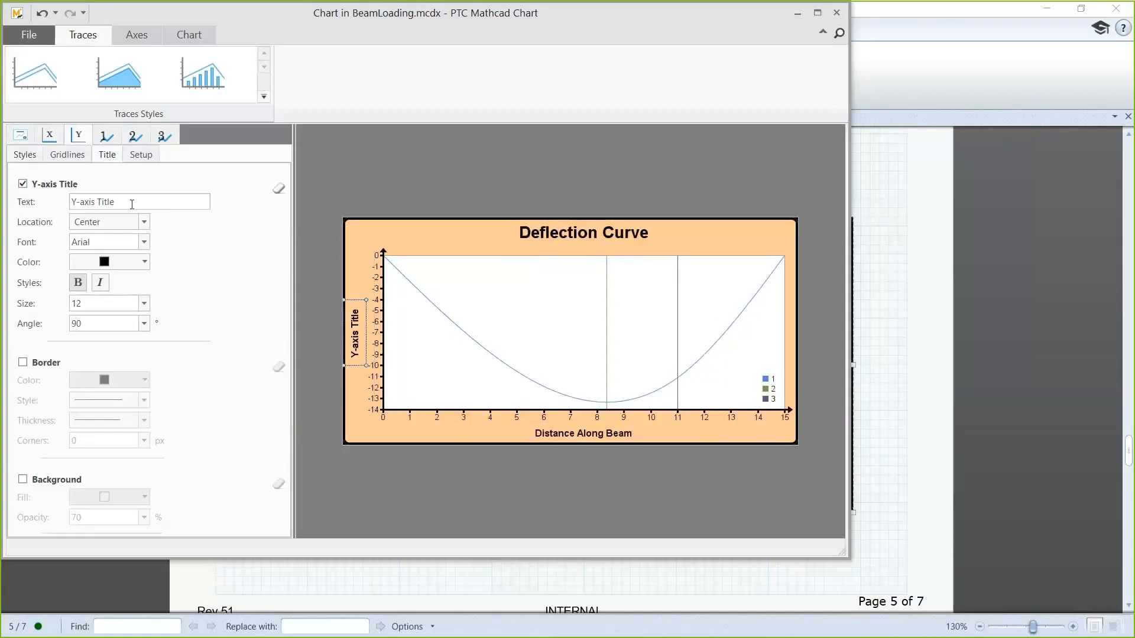
double_click(107, 202)
key("ctrl+a")
key("BackSpace")
type("Deflection")
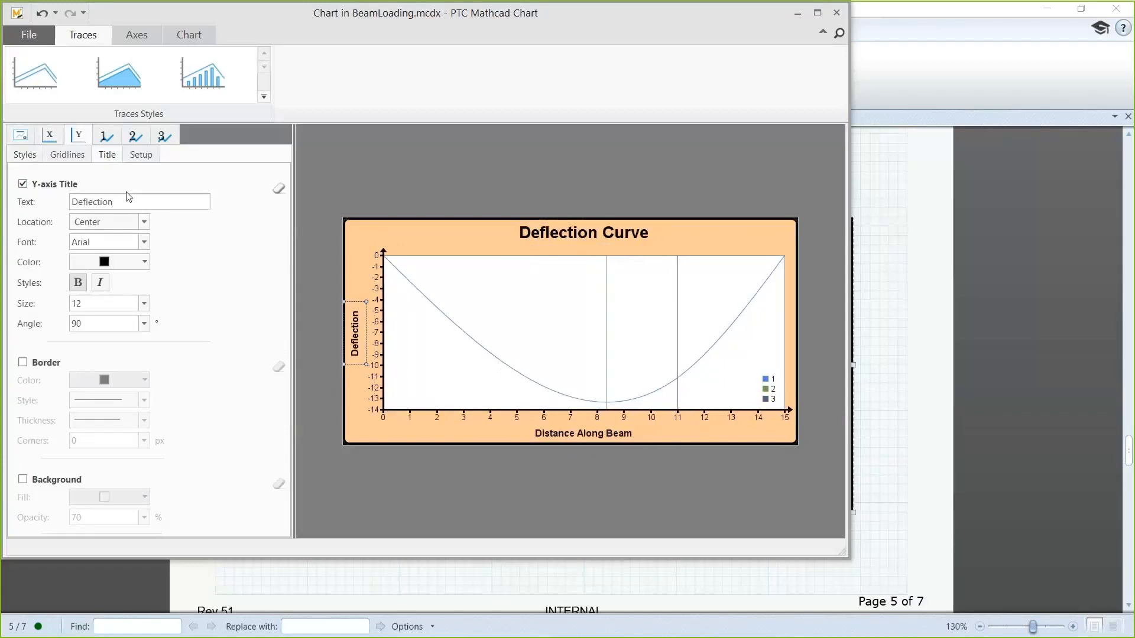
Step: Format trace 1 of the chart as a bright blue line with a heavier thickness
left_click(107, 140)
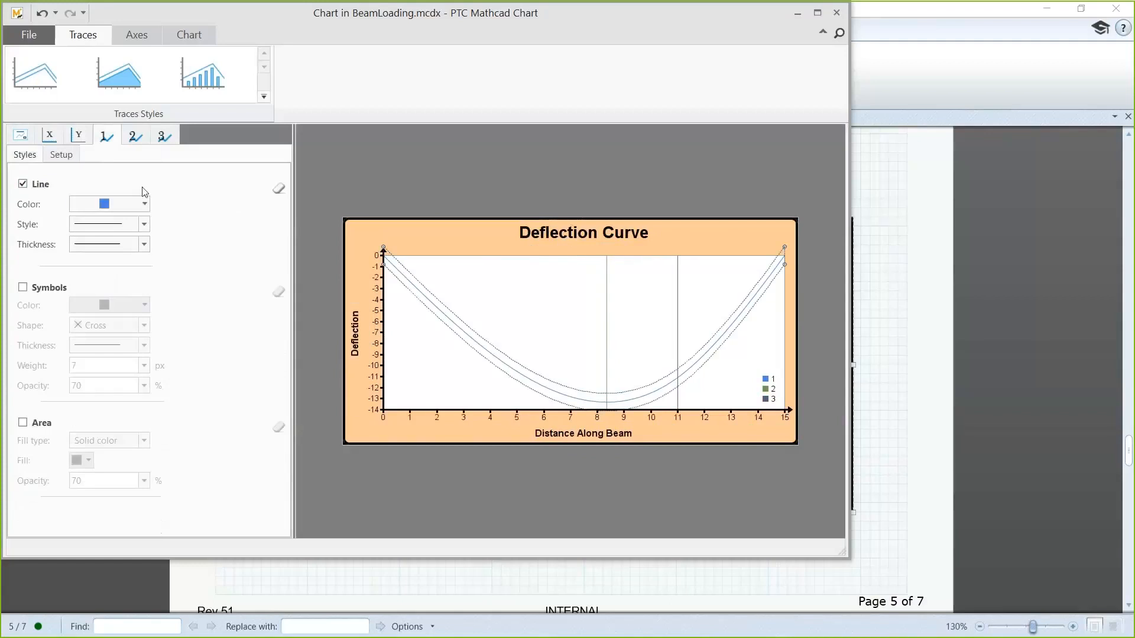
left_click(144, 204)
left_click(201, 259)
left_click(144, 244)
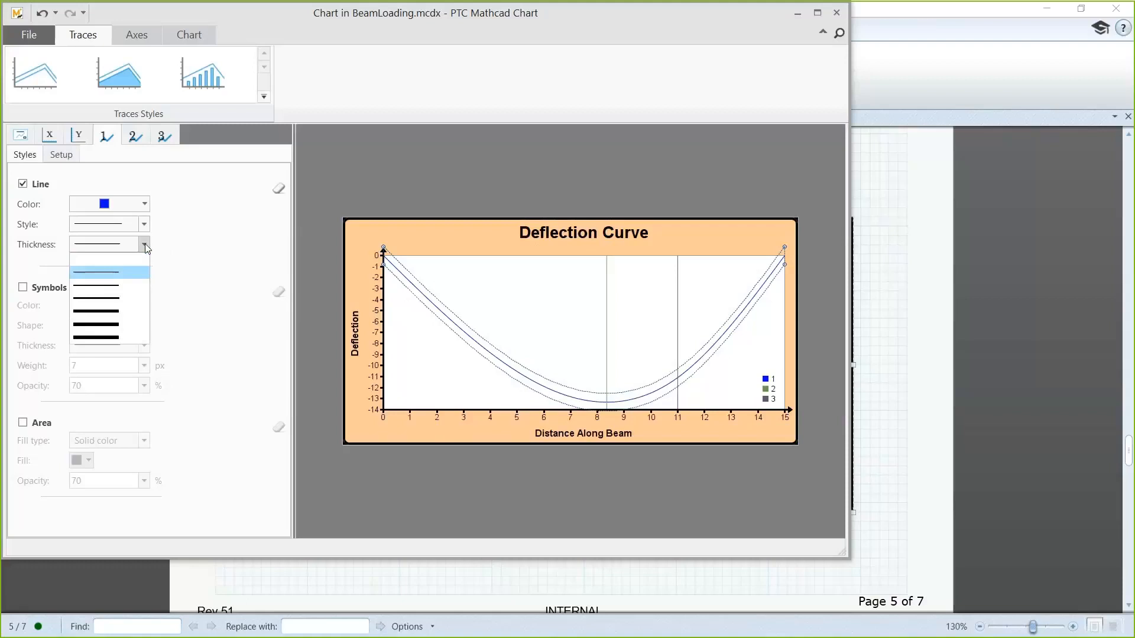
left_click(131, 313)
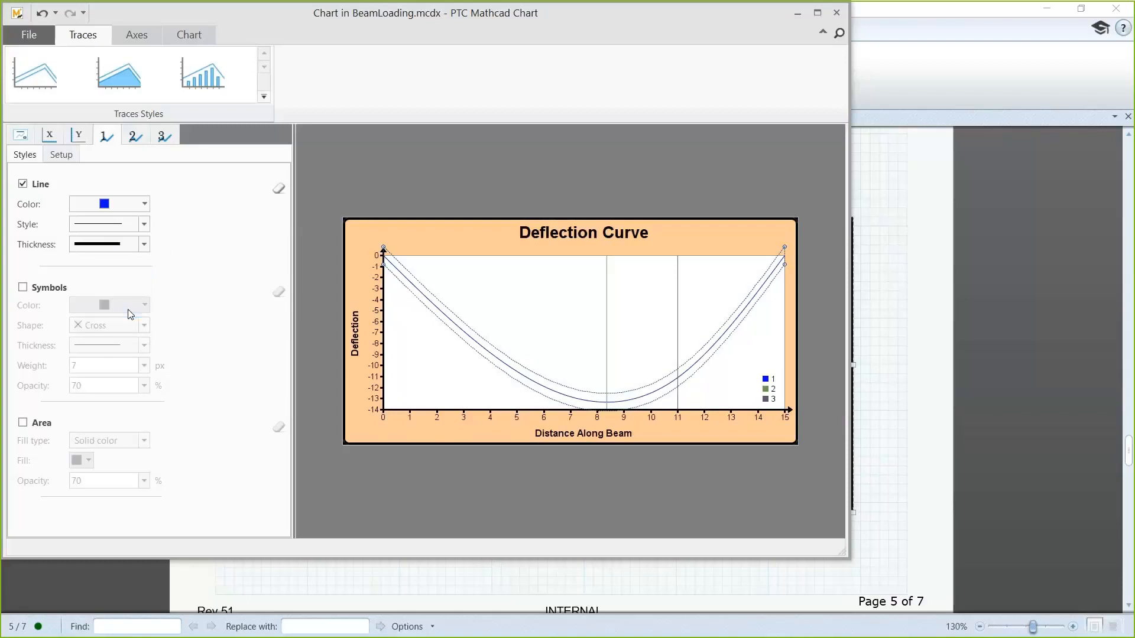
Step: Name trace 1 "Deflections" for the chart legend
left_click(66, 158)
left_click(99, 224)
key("BackSpace")
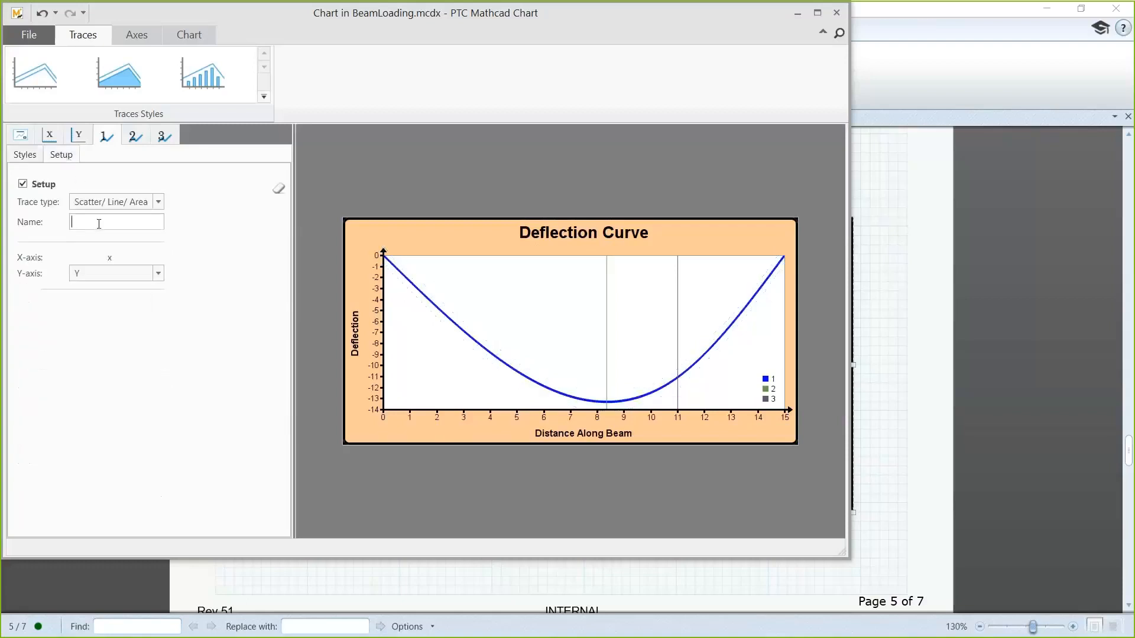
type("Deflections")
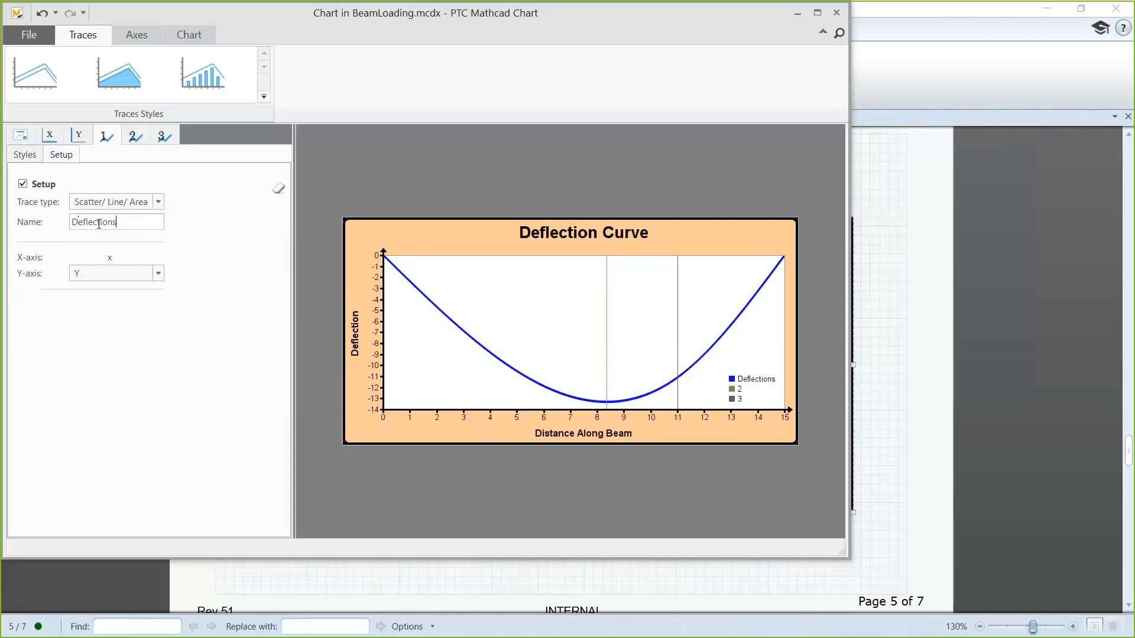
Step: Give trace 2 of the chart a dashed line style and a heavier thickness
left_click(134, 141)
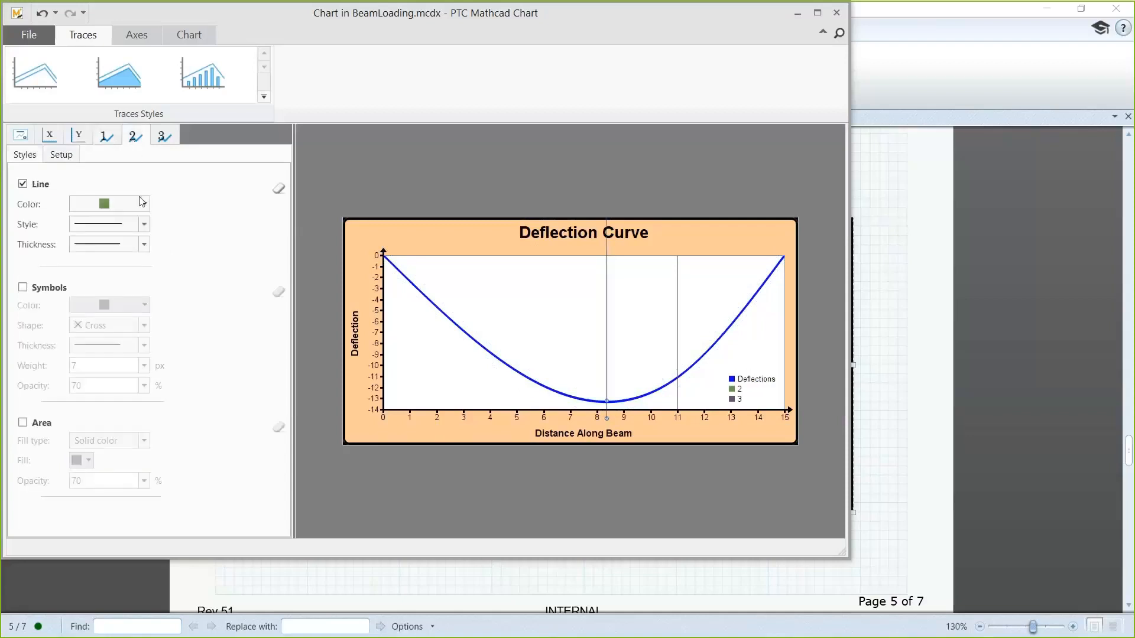
left_click(140, 223)
left_click(124, 266)
left_click(144, 245)
left_click(126, 289)
Step: Name trace 2 "Pos. of max defl." for the chart legend
left_click(61, 159)
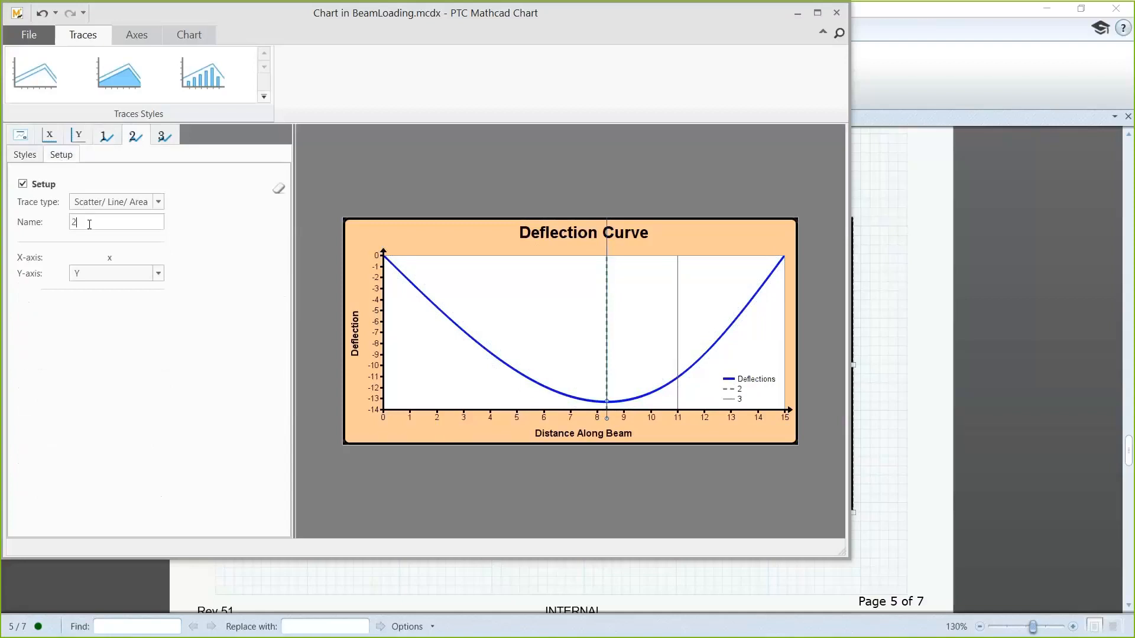
key("BackSpace")
type("Pos. of max defl.")
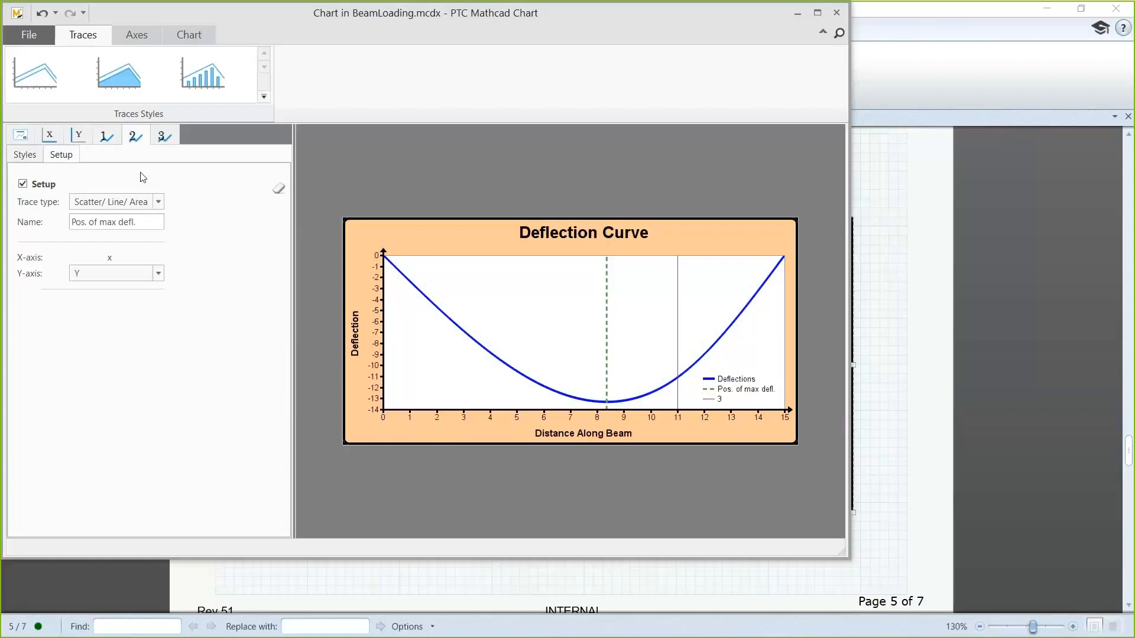
Step: Format trace 3 of the chart as a red dashed line with a heavier thickness
left_click(165, 140)
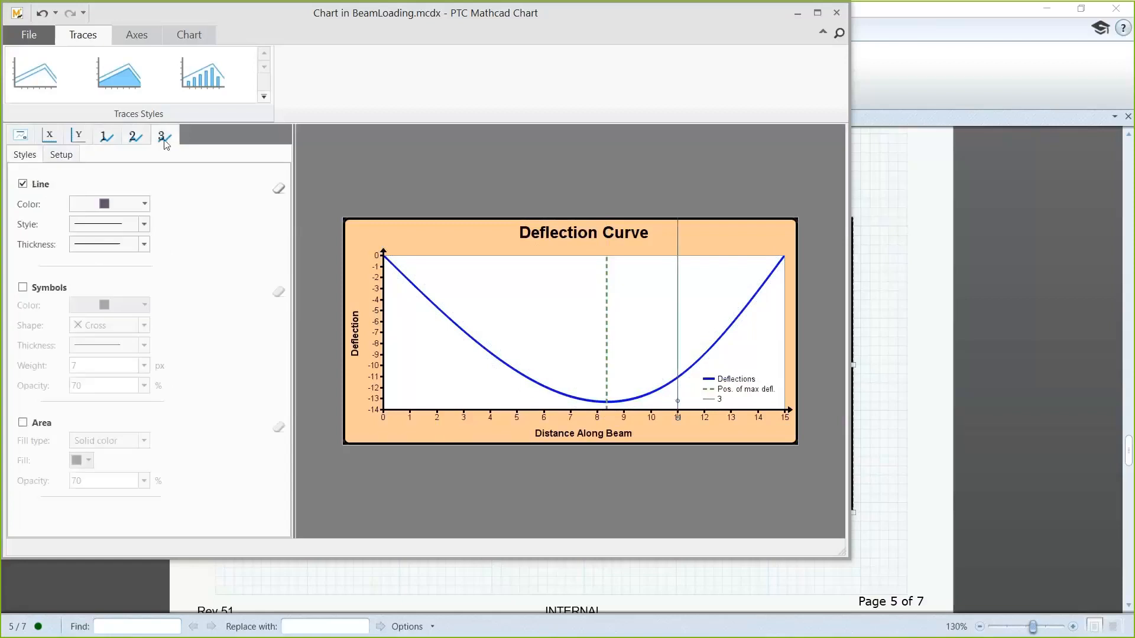
left_click(146, 204)
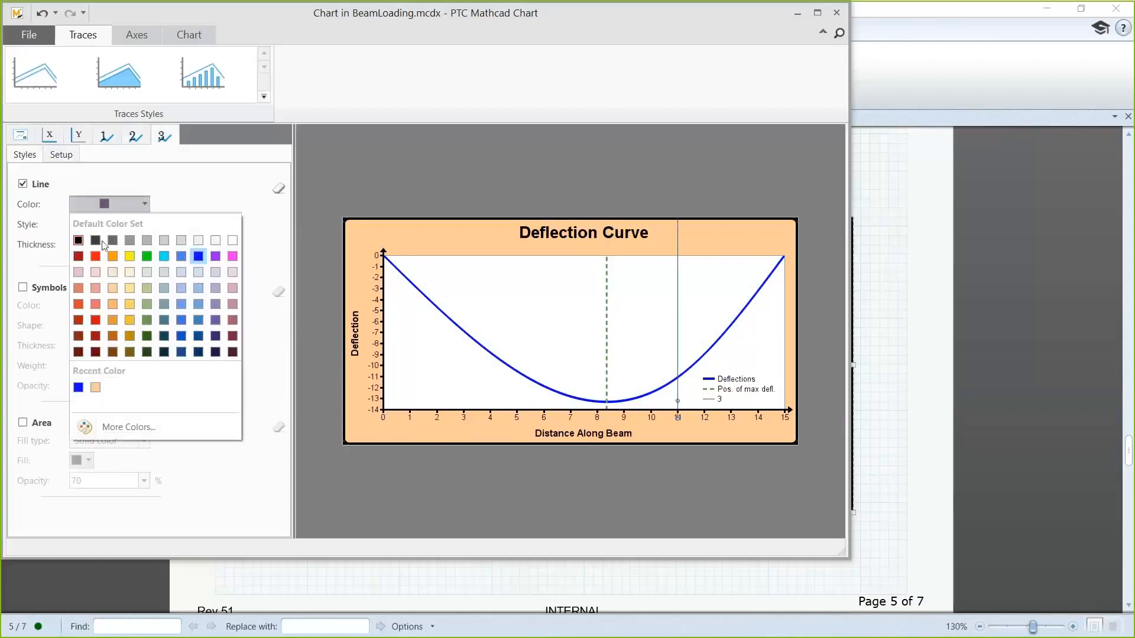
left_click(95, 256)
left_click(144, 225)
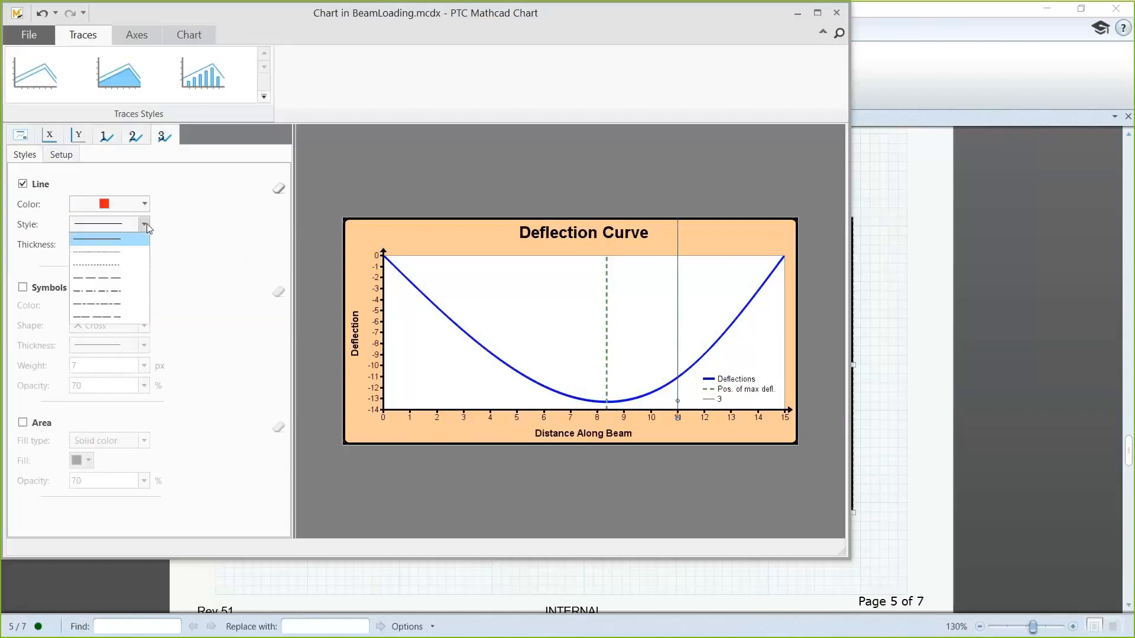
left_click(129, 264)
left_click(144, 244)
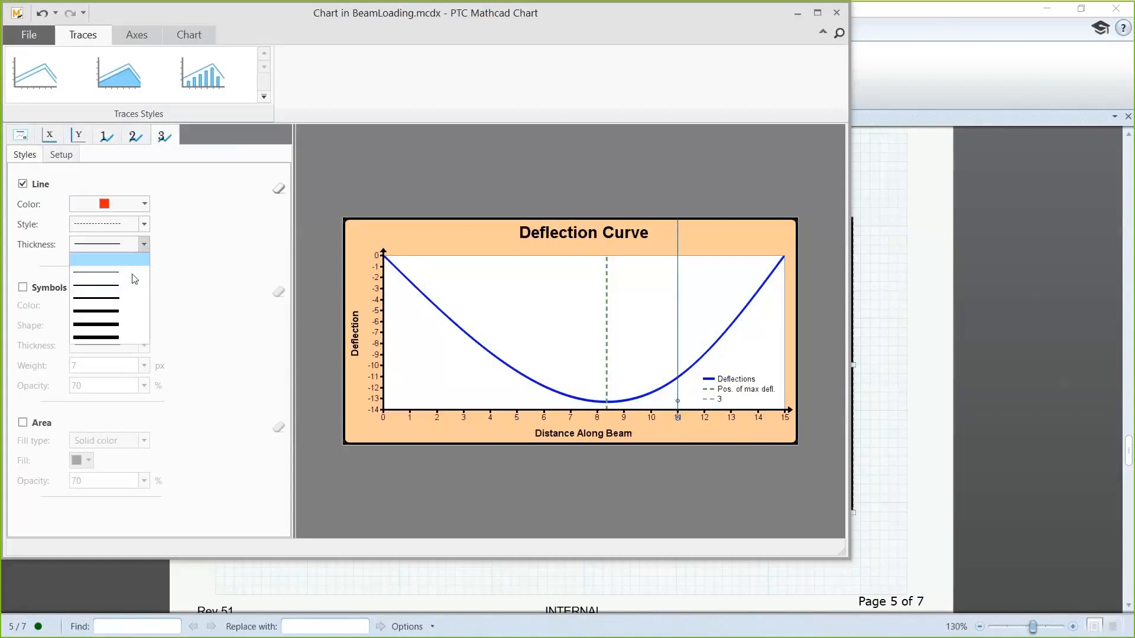
left_click(127, 297)
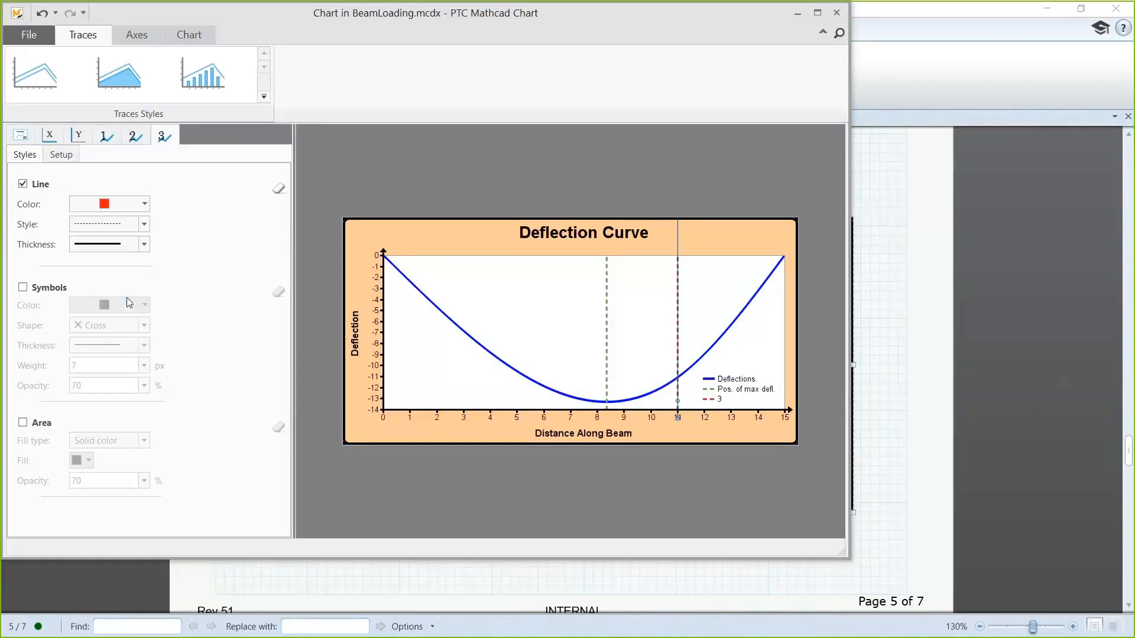
Step: Name trace 3 "Load Position" and close the chart editor to return to the worksheet
left_click(60, 155)
left_click(85, 220)
key("BackSpace")
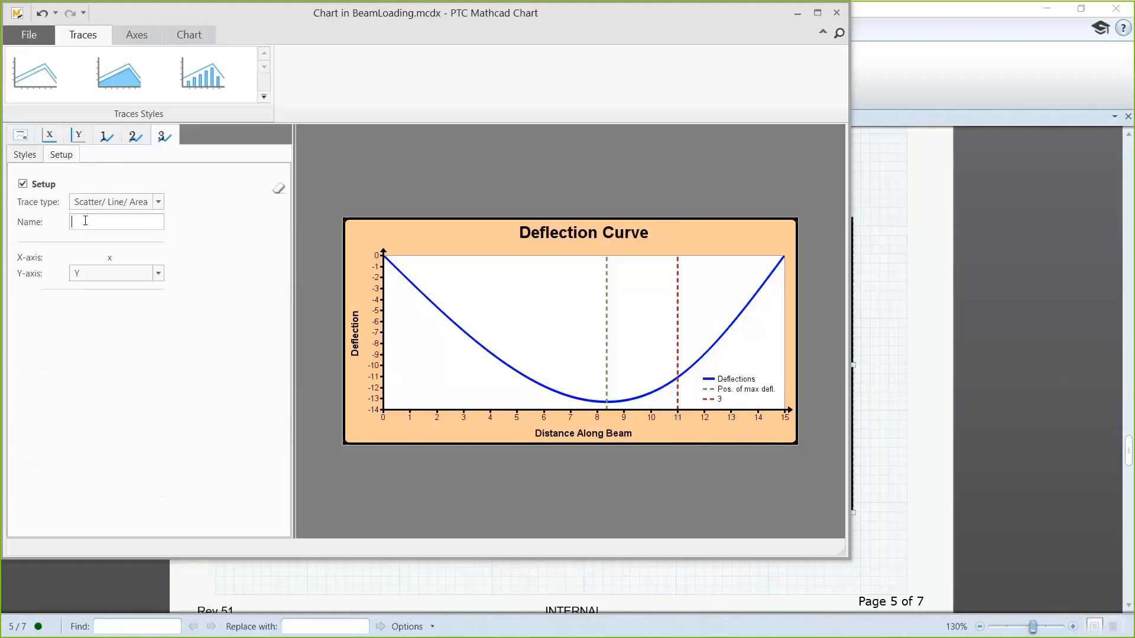
type("Load Position")
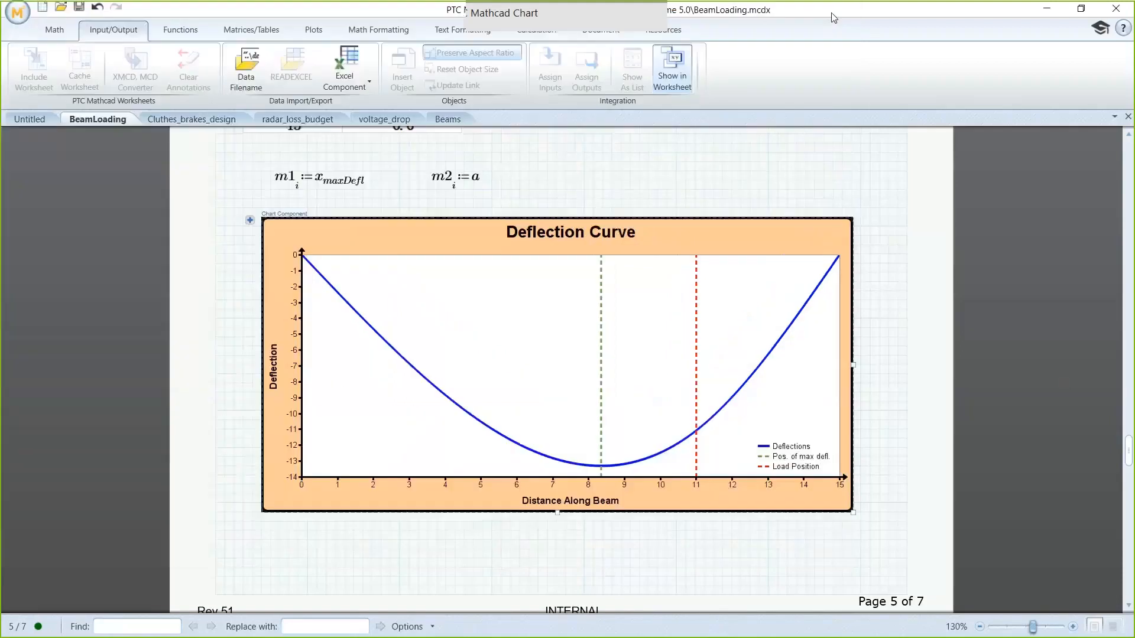
left_click(836, 13)
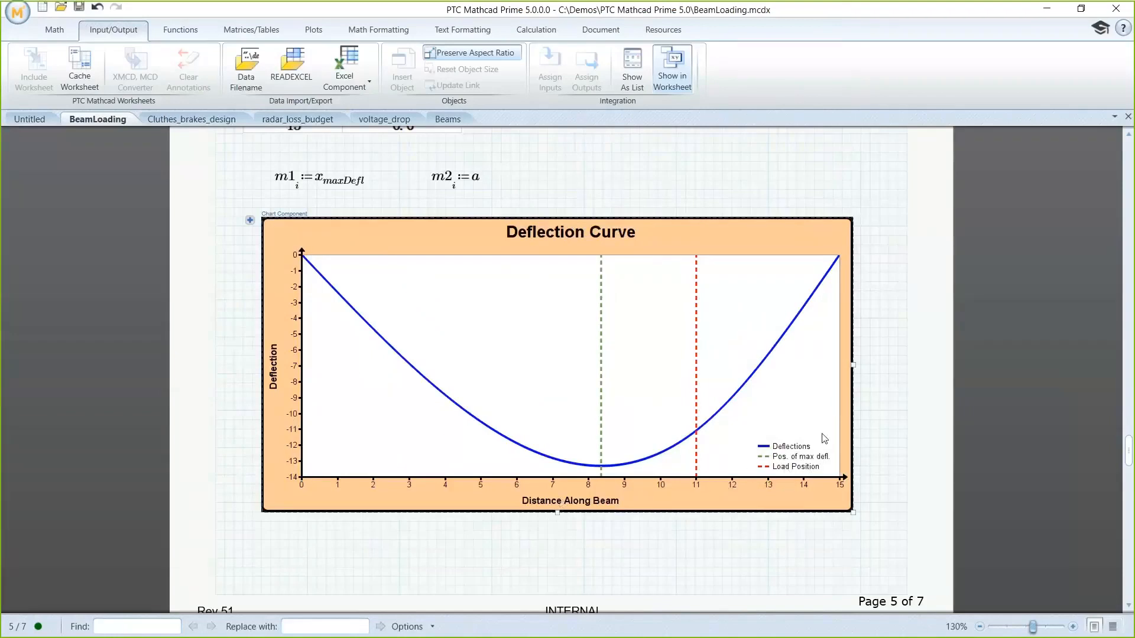
Step: Plot the function yy in mm on the z-axis of the empty 3D plot in Appendix A
scroll(825, 479, "down", 10)
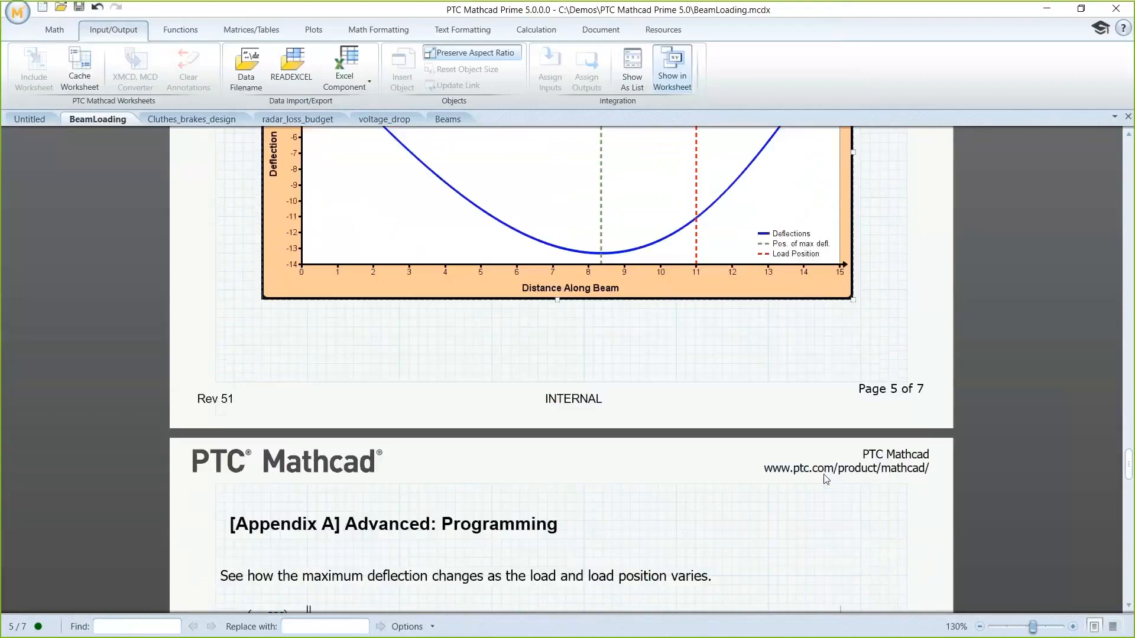
scroll(826, 479, "down", 3)
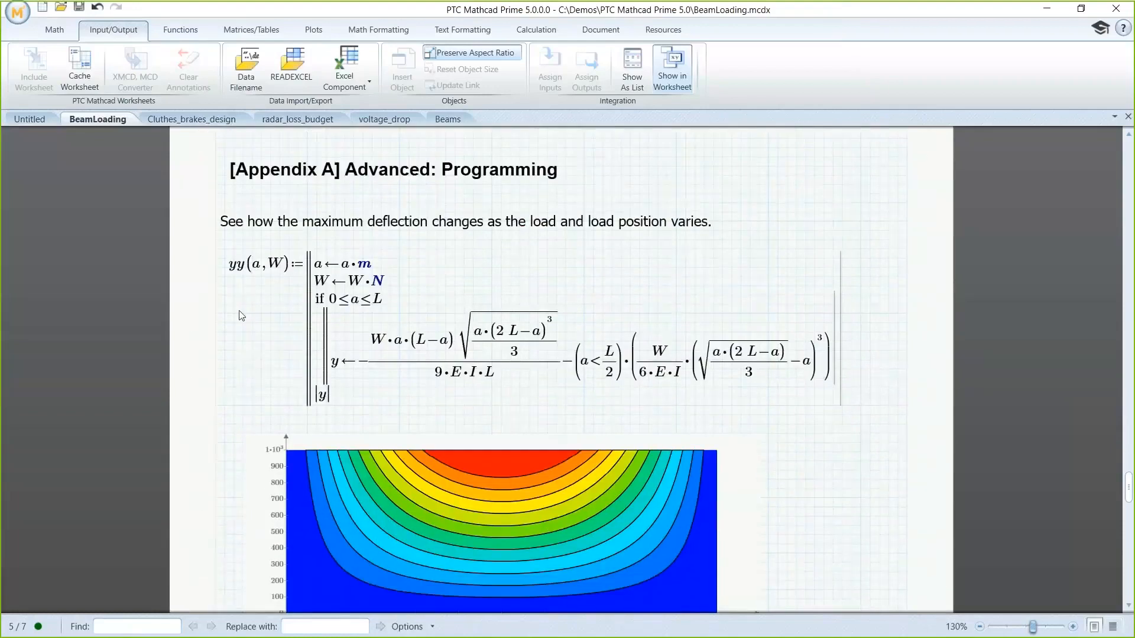
scroll(228, 380, "down", 10)
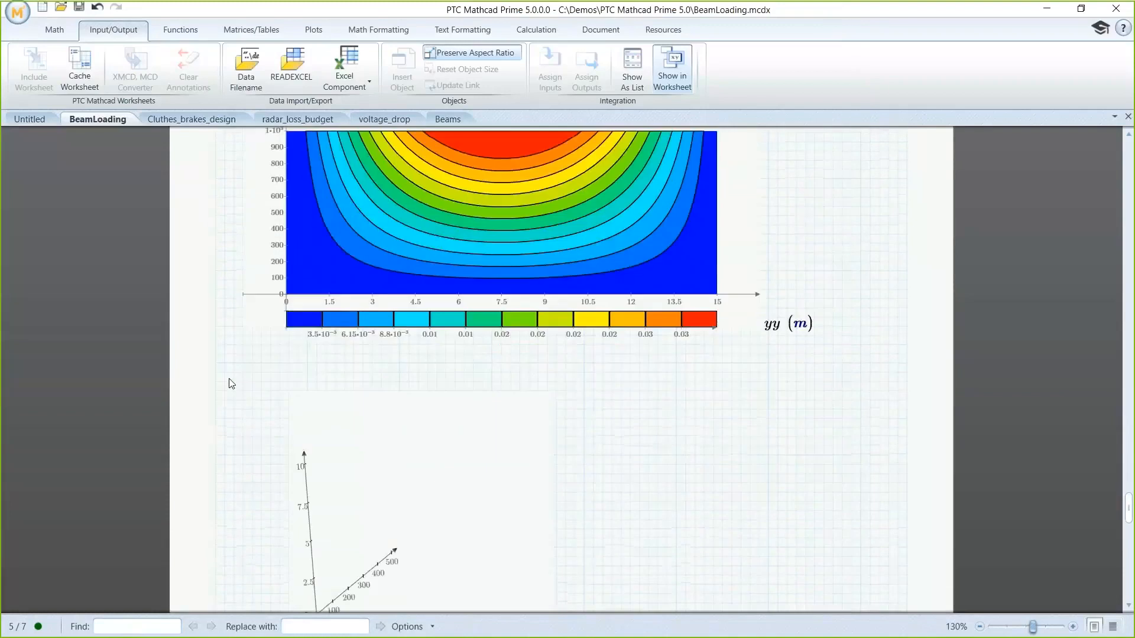
scroll(229, 379, "down", 1)
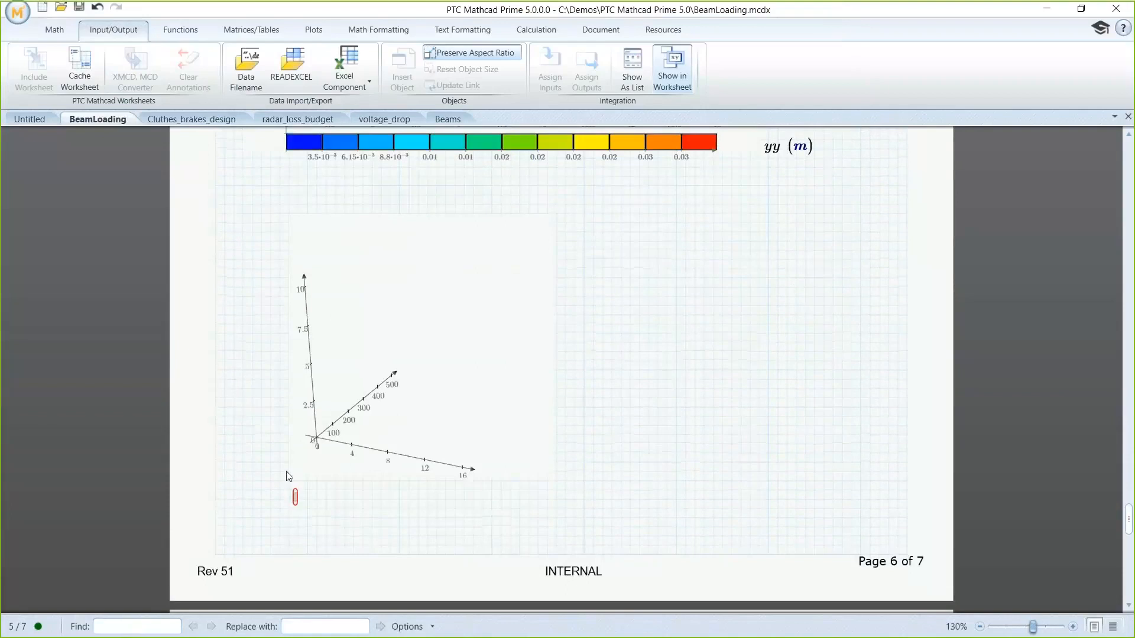
left_click(296, 499)
type("yy")
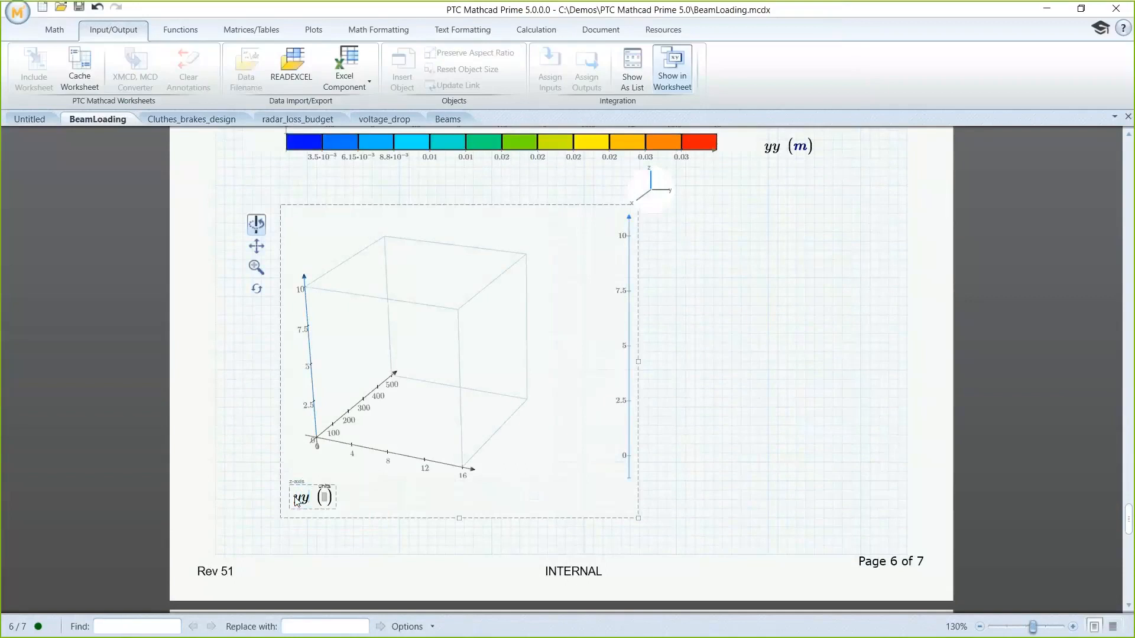
key("Tab")
type("mm")
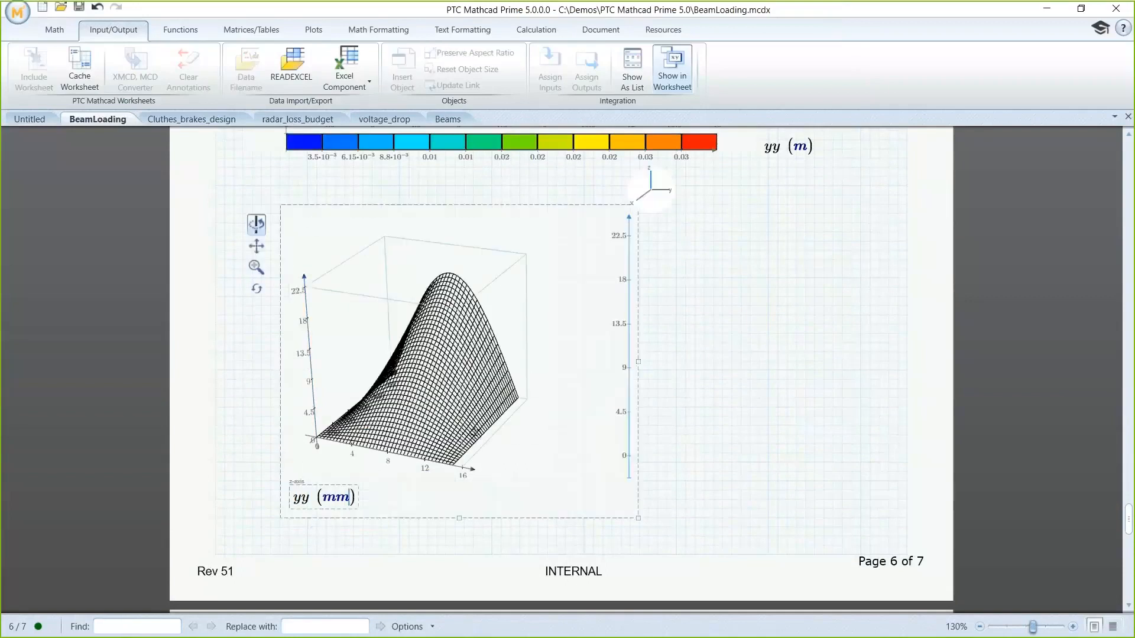
Step: Apply a light red surface fill to the 3D plot of yy
left_click(312, 34)
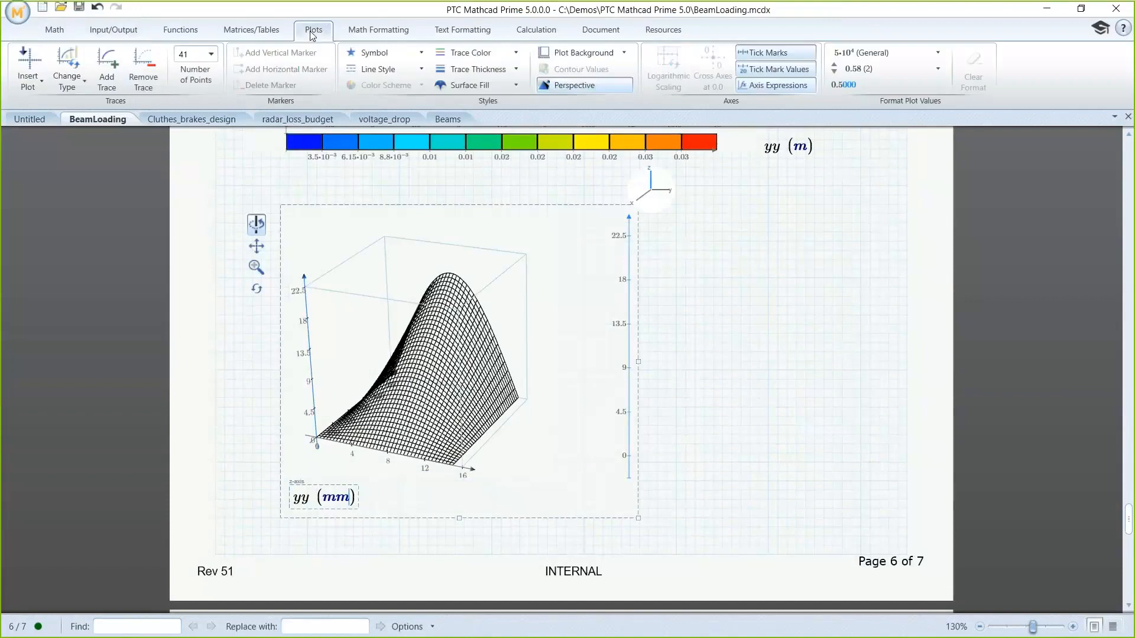
left_click(515, 86)
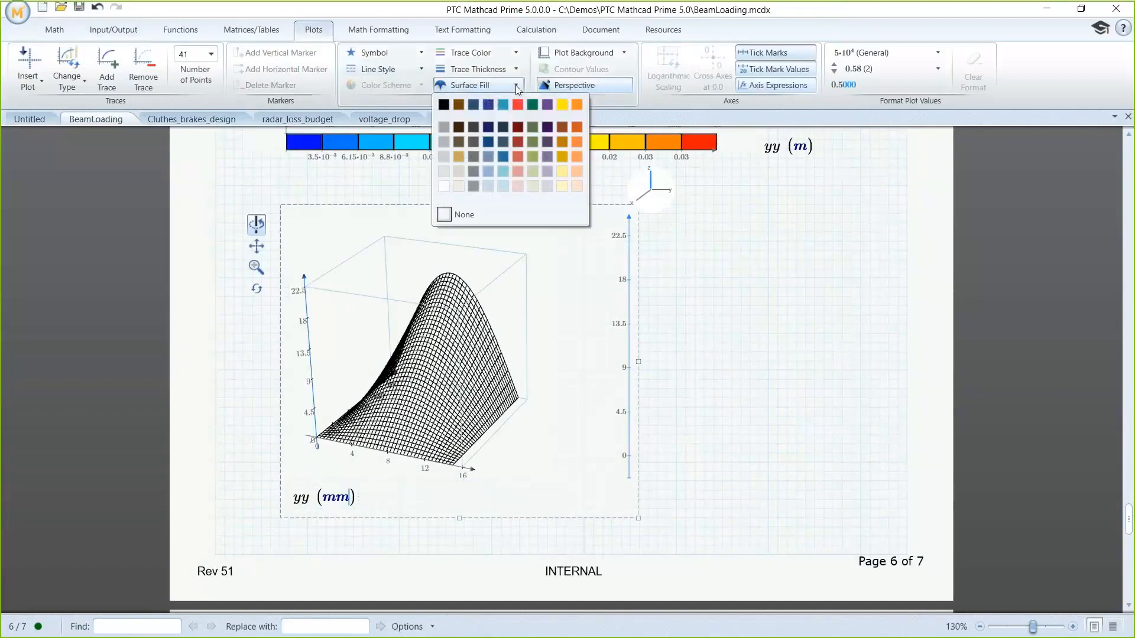
left_click(518, 156)
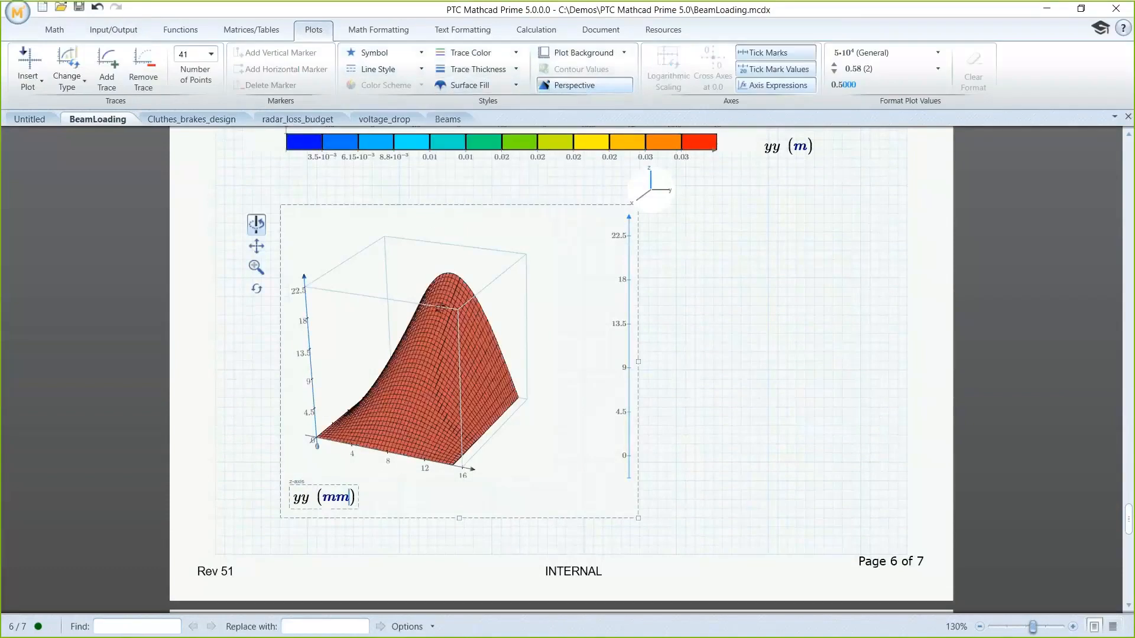
Step: Rotate the 3D surface plot to view it from another side and shift it slightly upward in its frame
left_click_drag(418, 376, 517, 395)
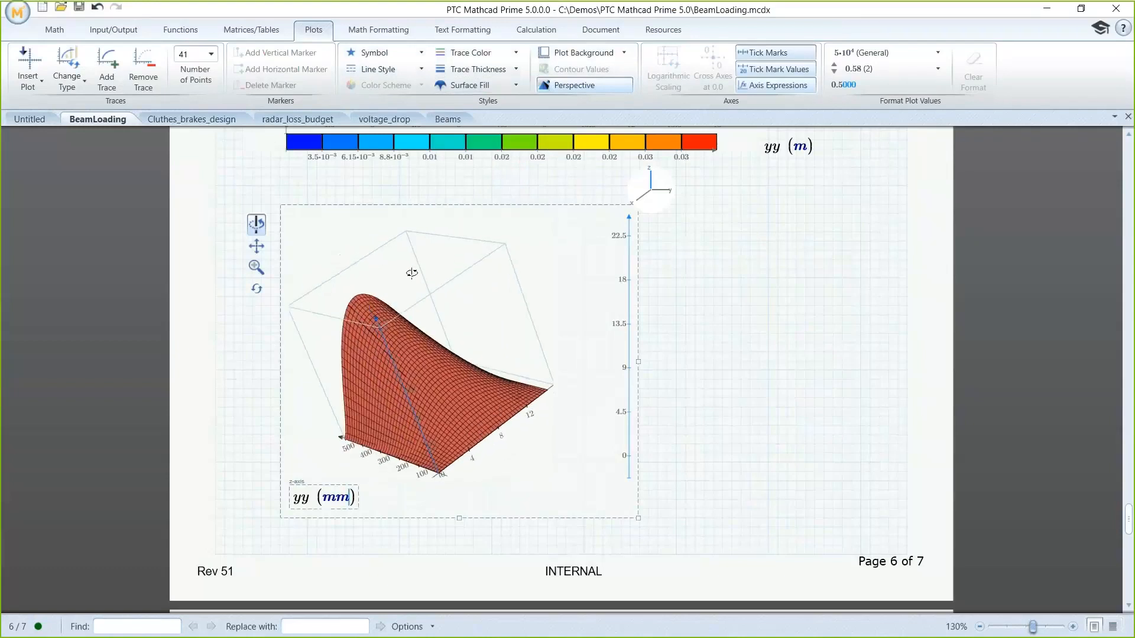
left_click_drag(412, 274, 467, 242)
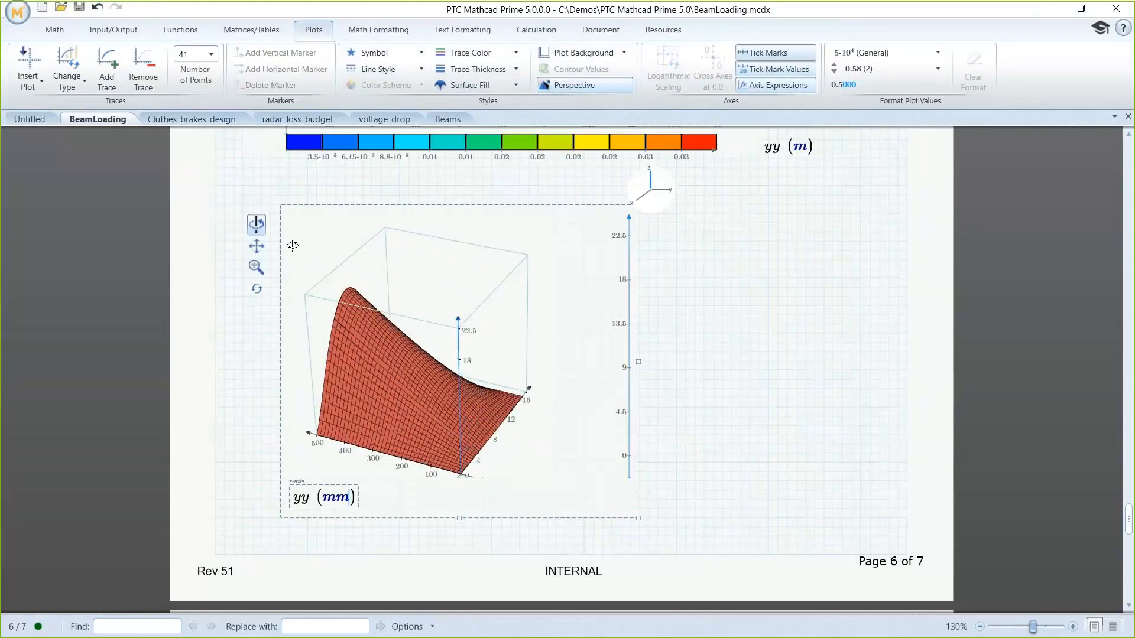
left_click(256, 246)
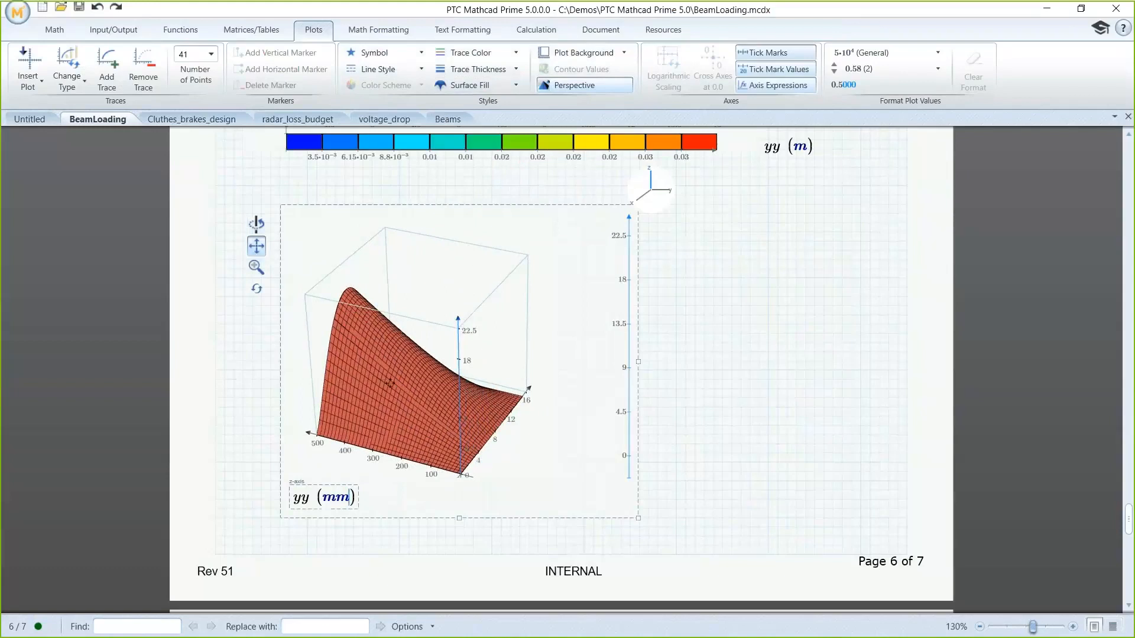
mouse_move(390, 382)
left_mouse_down()
mouse_move(374, 390)
mouse_move(392, 373)
left_mouse_up()
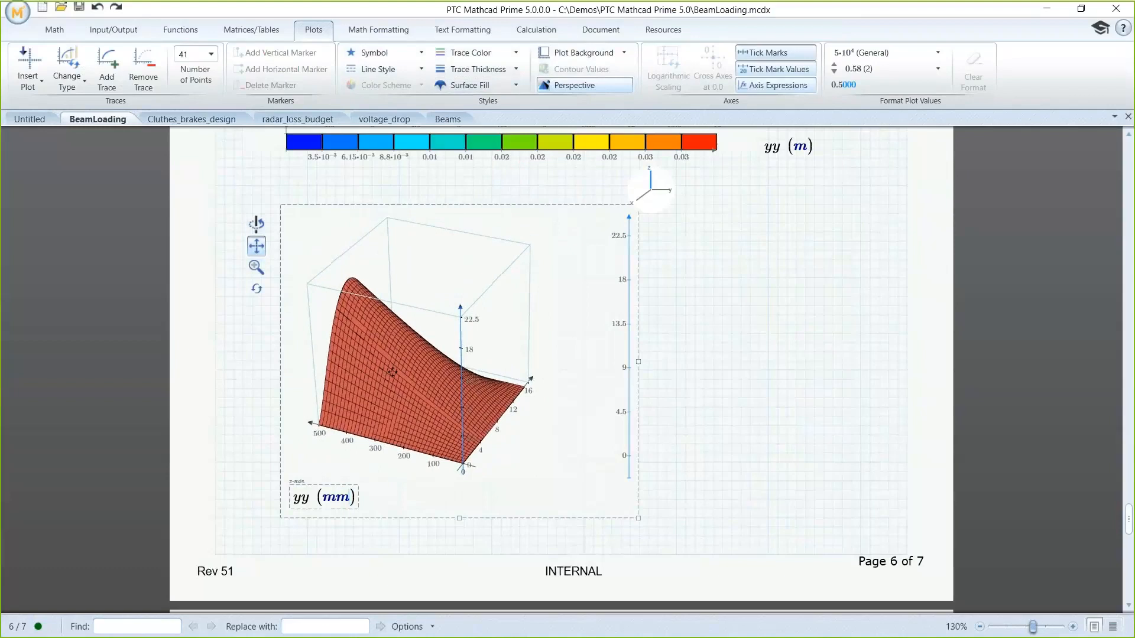
Step: Zoom in on the 3D surface plot and reset its view
left_click(256, 267)
left_click_drag(296, 366, 356, 465)
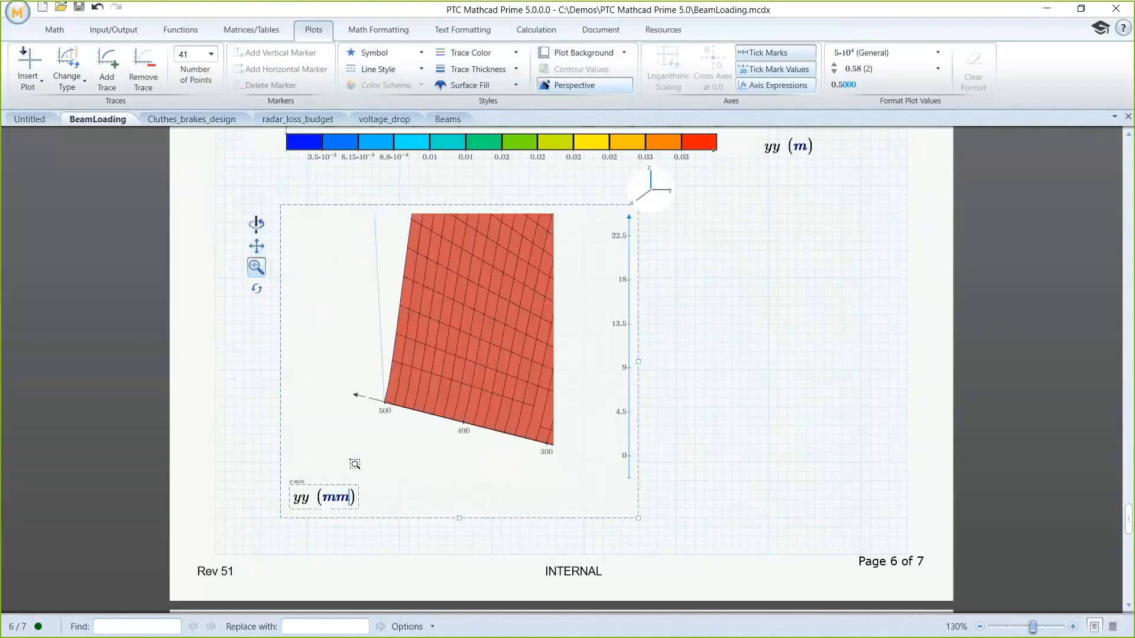
left_click(256, 291)
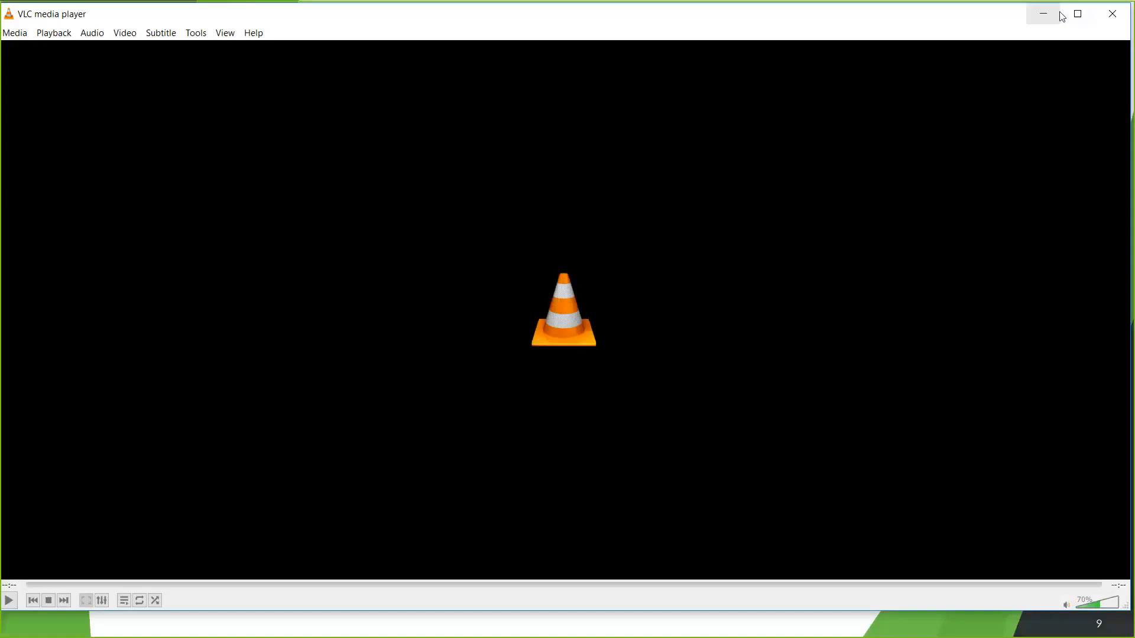
left_click(1054, 20)
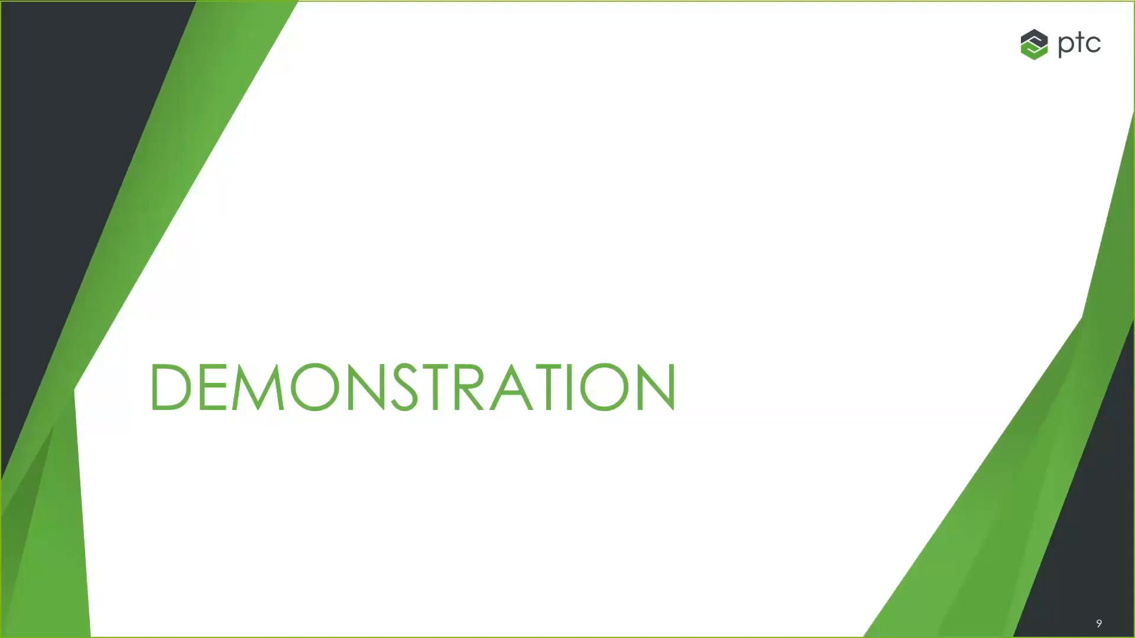
left_click(626, 219)
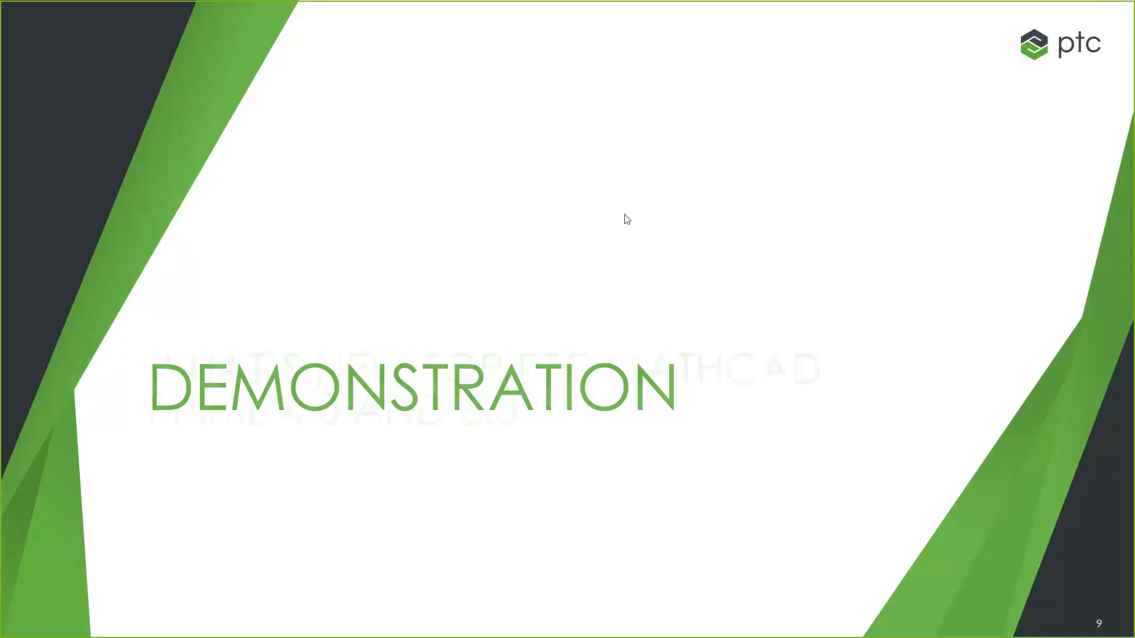